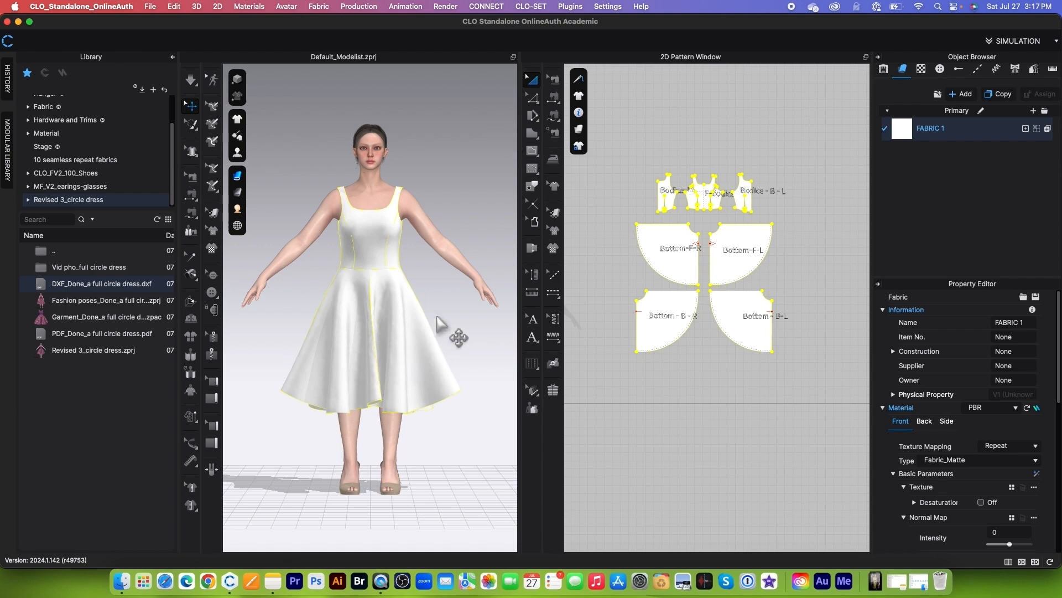
Step: Deselect the dress fabric and search the Fabric library for "silk"
scroll(410, 286, "up", 2)
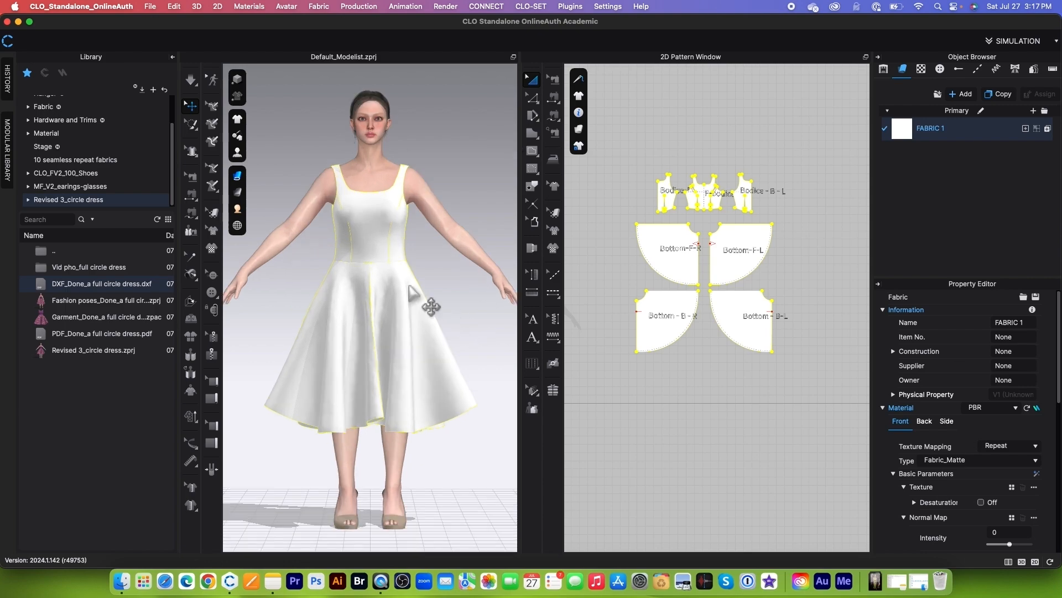
left_click(434, 267)
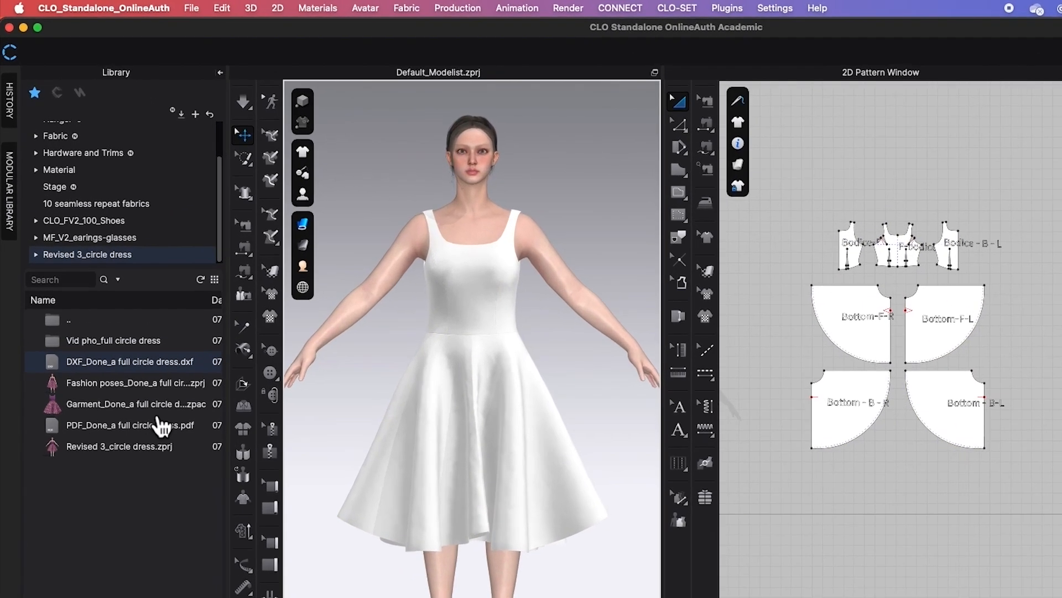
scroll(102, 182, "up", 3)
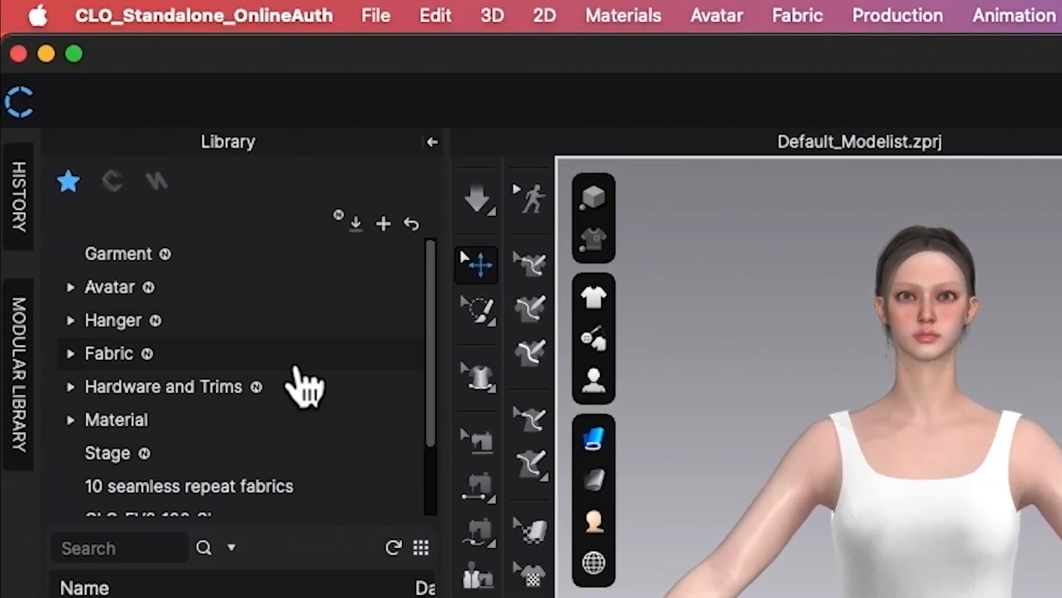
left_click(283, 349)
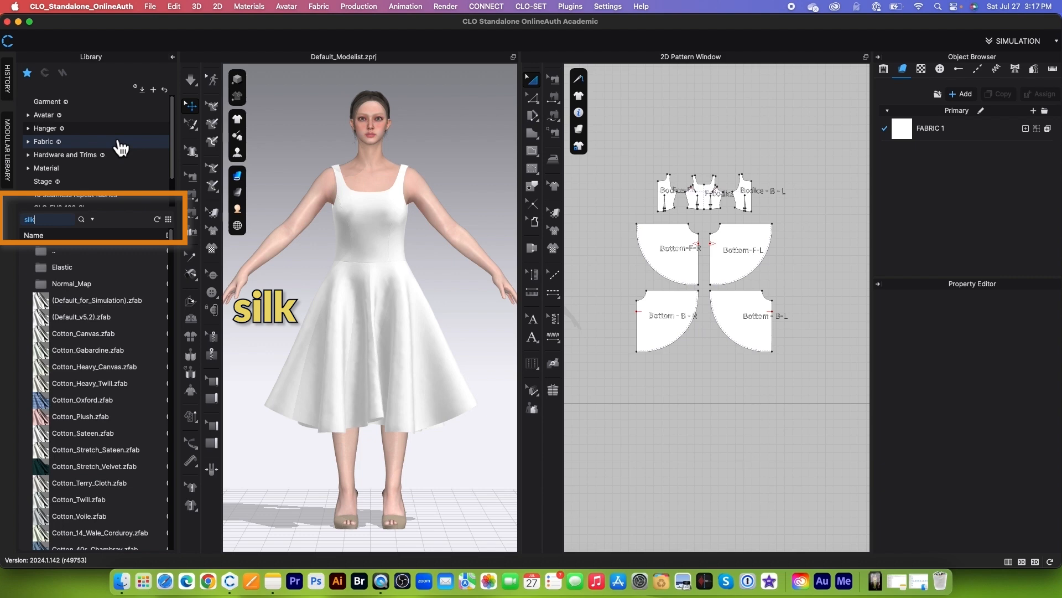
key("Return")
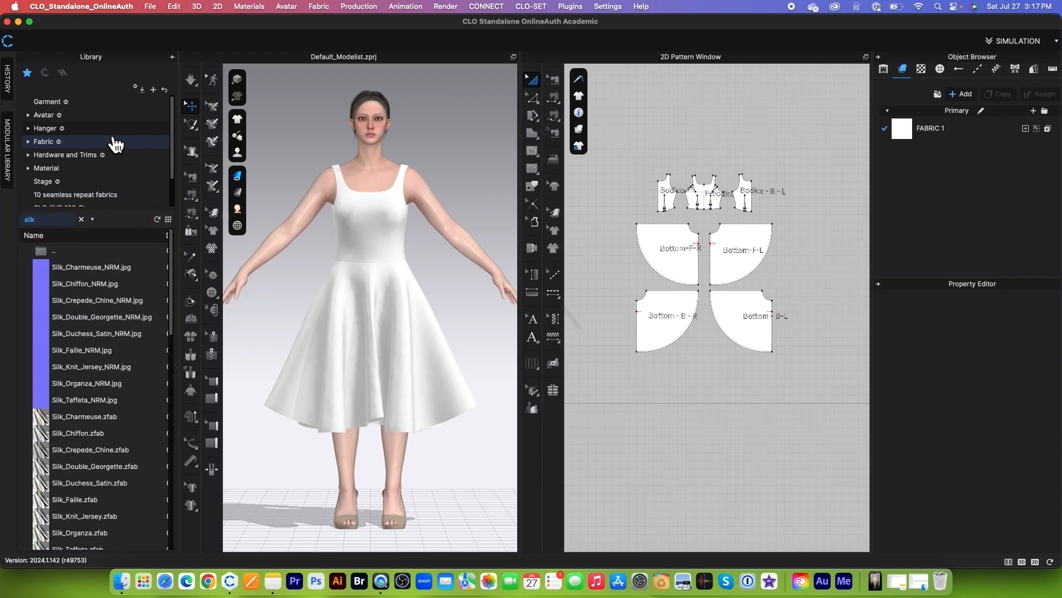
Step: Replace FABRIC 1 with Silk_Charmeuse.zfab and run the simulation briefly so the dress drapes in the new fabric
scroll(113, 370, "down", 3)
left_click(78, 326)
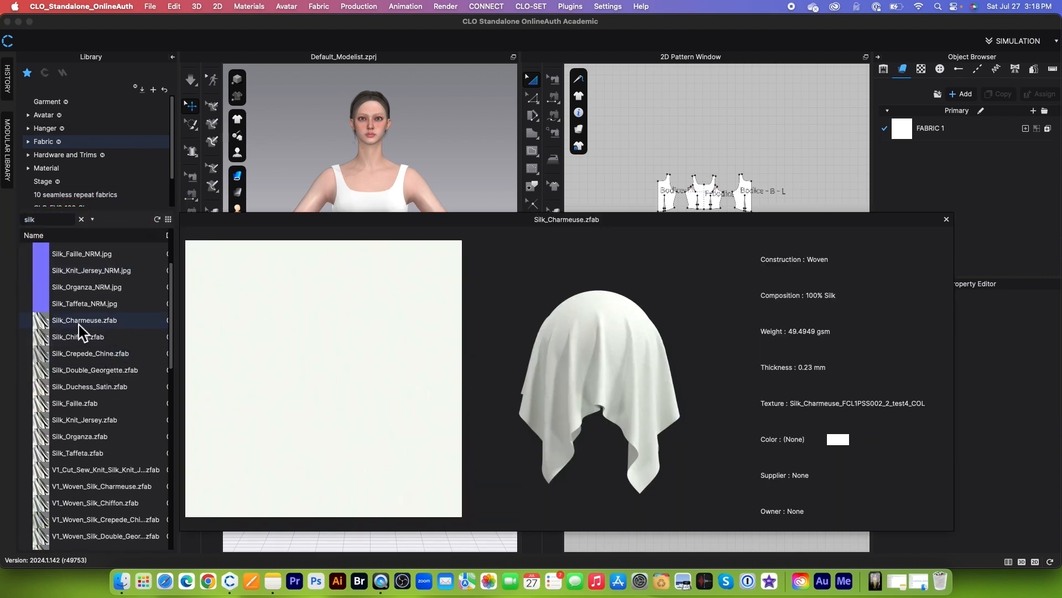
left_click_drag(41, 322, 943, 141)
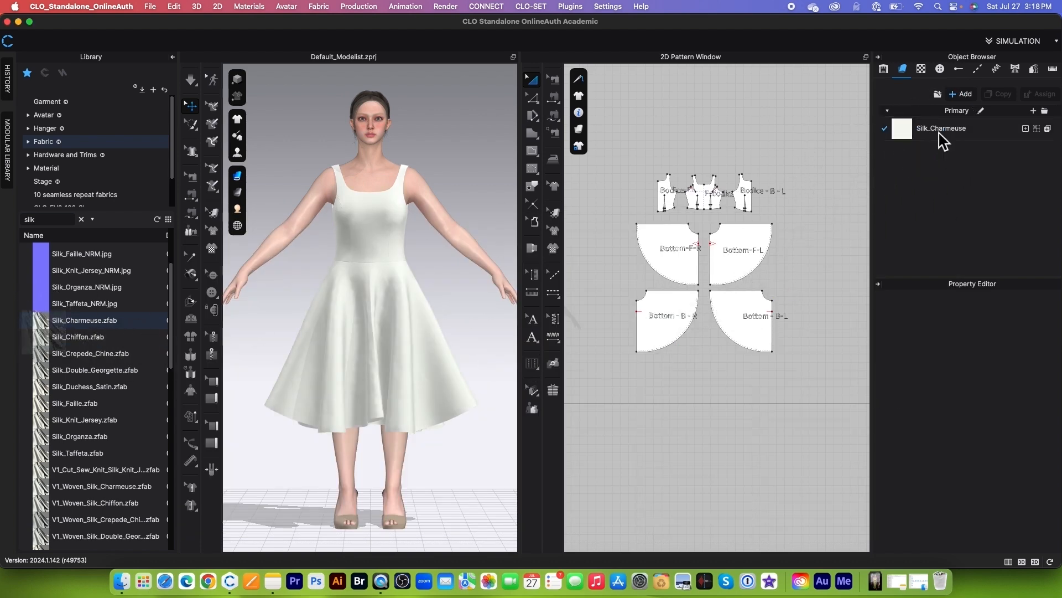
left_click(191, 80)
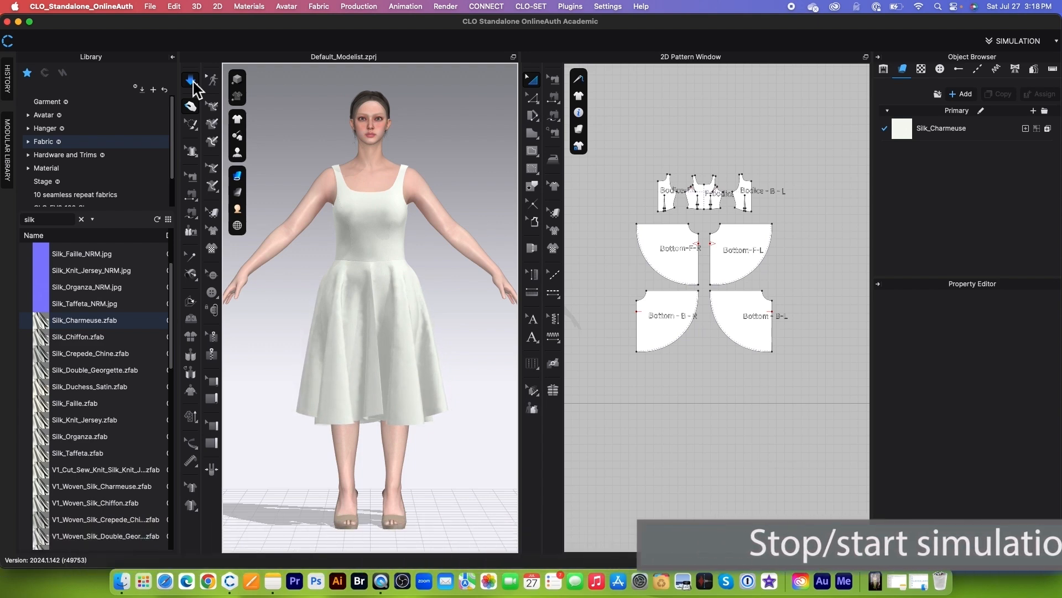
left_click(193, 82)
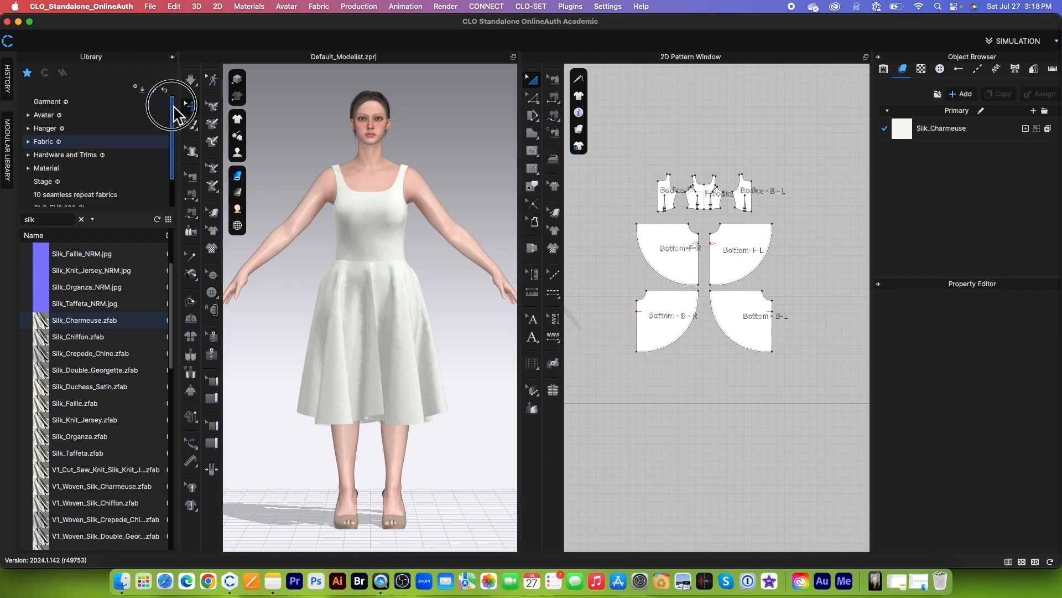
Step: Apply the lavender cotton flowers pattern from the 10 seamless repeat fabrics folder to the dress as a Texture map
scroll(175, 127, "down", 2)
double_click(138, 160)
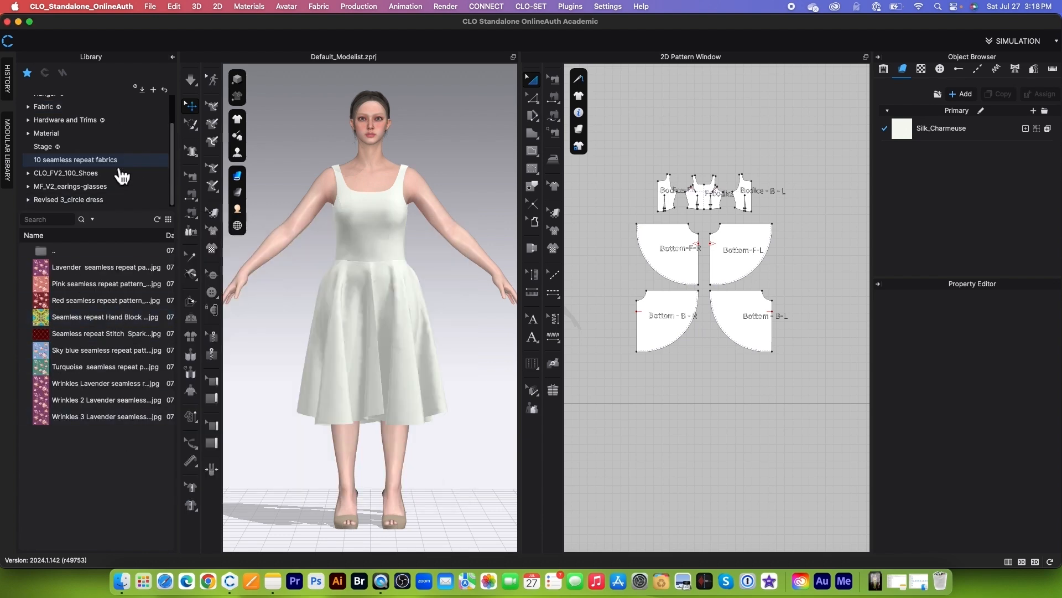
mouse_move(49, 272)
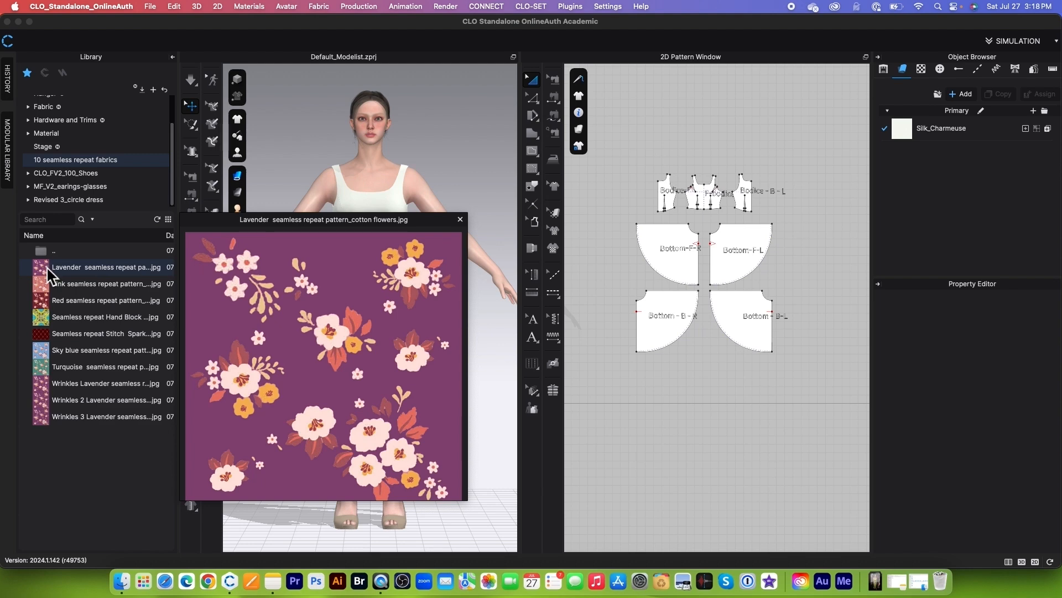
left_click_drag(47, 267, 387, 232)
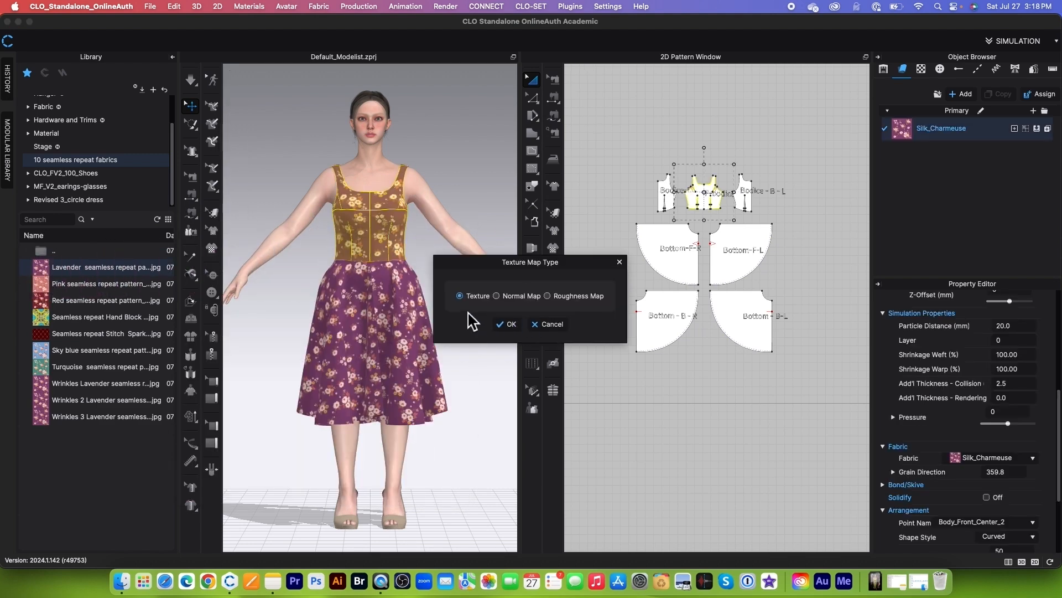
left_click(506, 324)
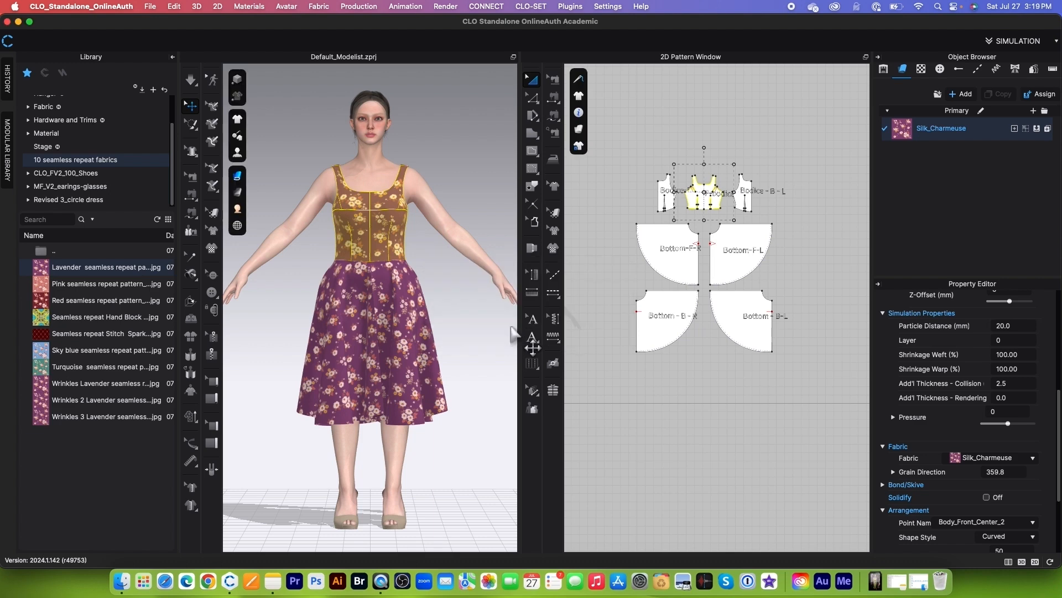
Step: Rescale the floral print proportionally on the dress fabric using the Edit Texture tool on the front bodice
left_click(478, 312)
right_click_drag(465, 282, 422, 307)
scroll(420, 302, "up", 3)
scroll(429, 189, "down", 4)
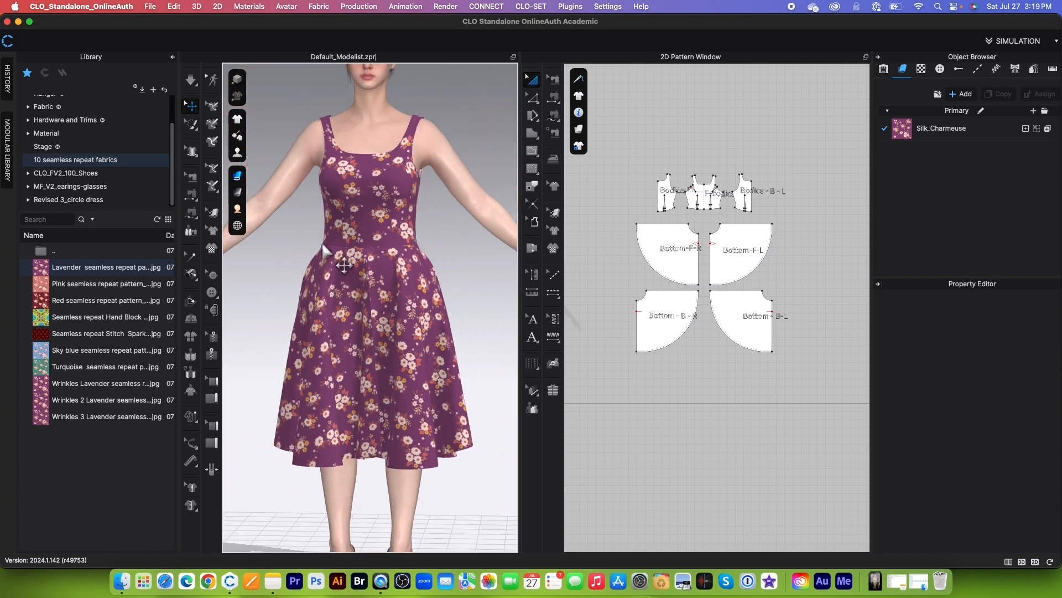
left_click(215, 214)
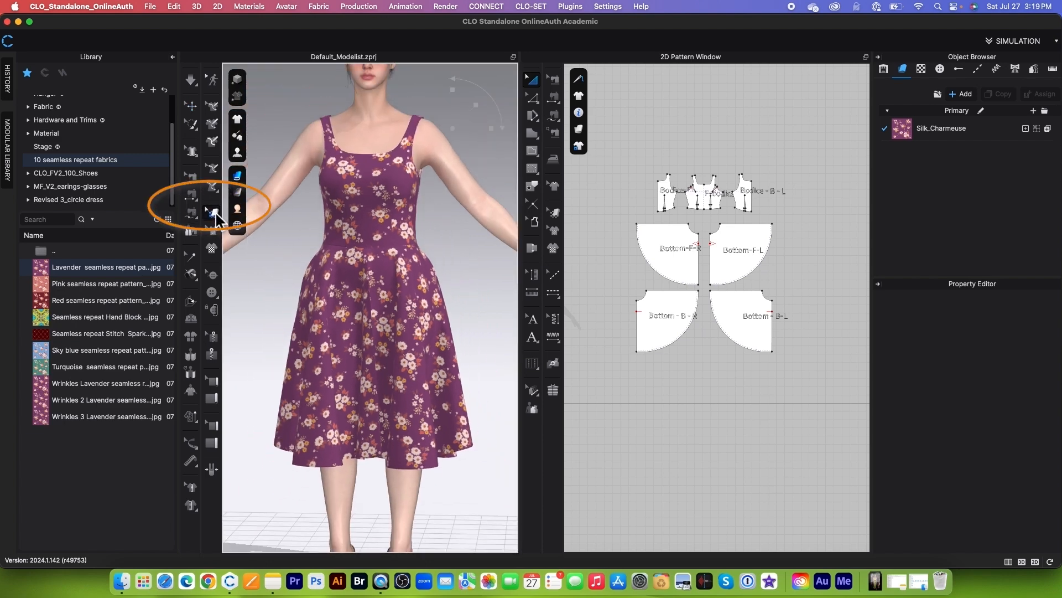
left_click(375, 213)
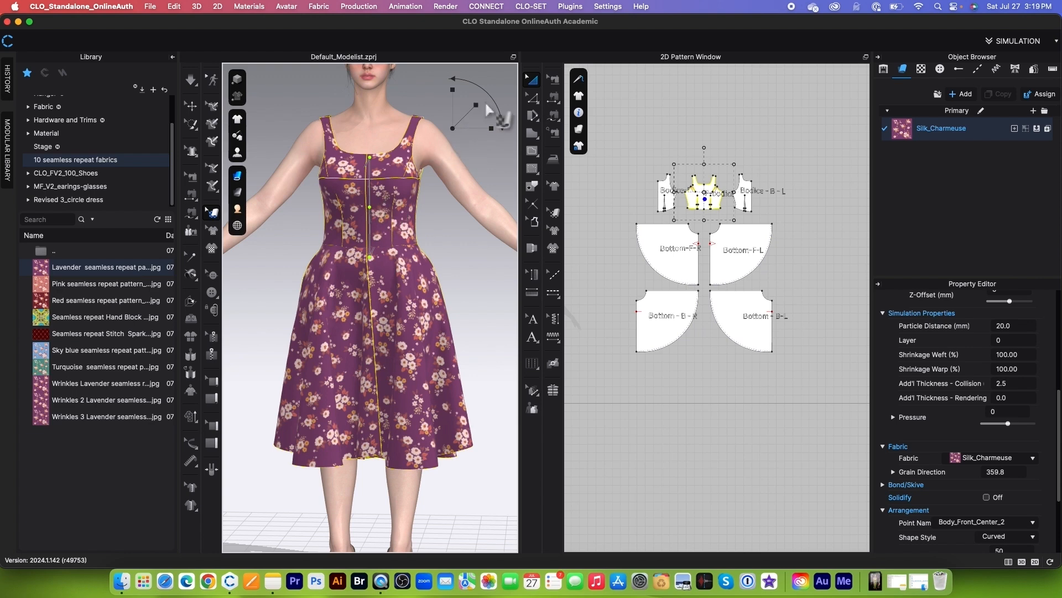
mouse_move(481, 110)
left_mouse_down()
mouse_move(470, 120)
mouse_move(480, 109)
left_mouse_up()
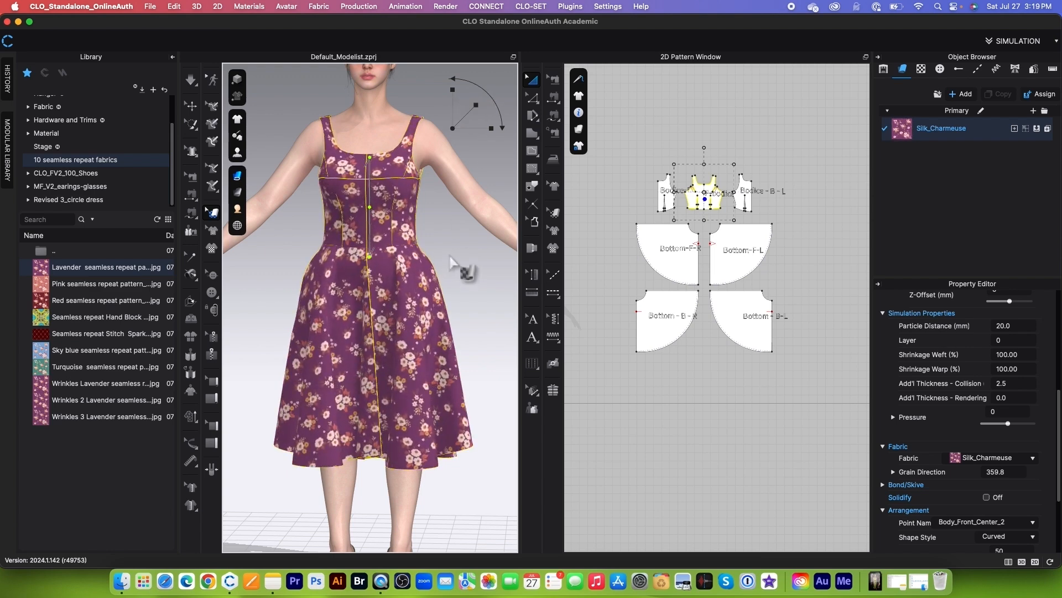
Step: Deselect the fabric and examine the floral print and the armhole fit on the 3D dress up close
scroll(454, 260, "up", 2)
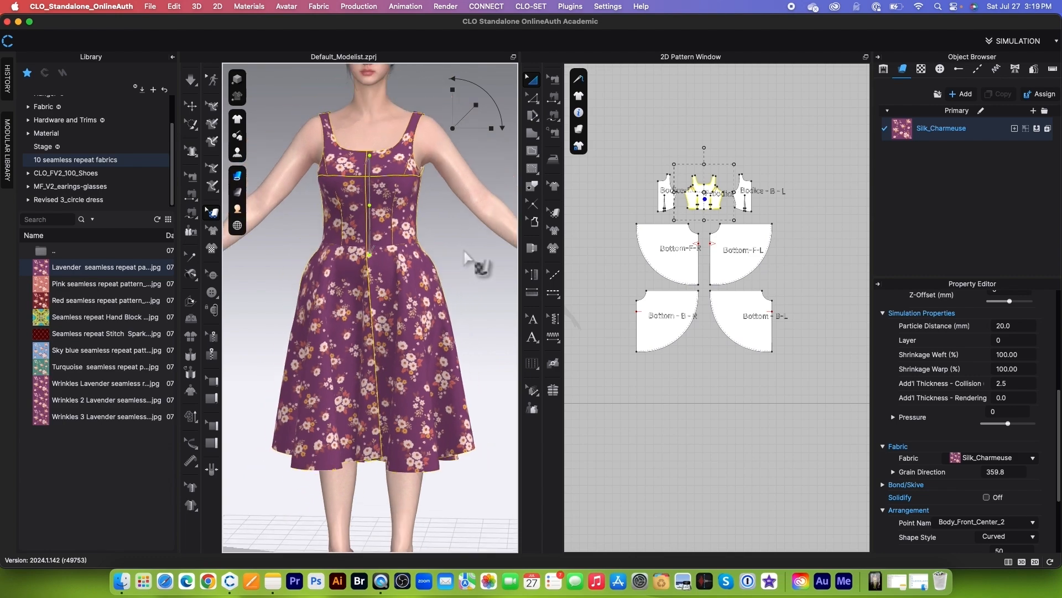
scroll(472, 265, "up", 2)
left_click(473, 215)
scroll(432, 295, "up", 3)
scroll(454, 231, "down", 1)
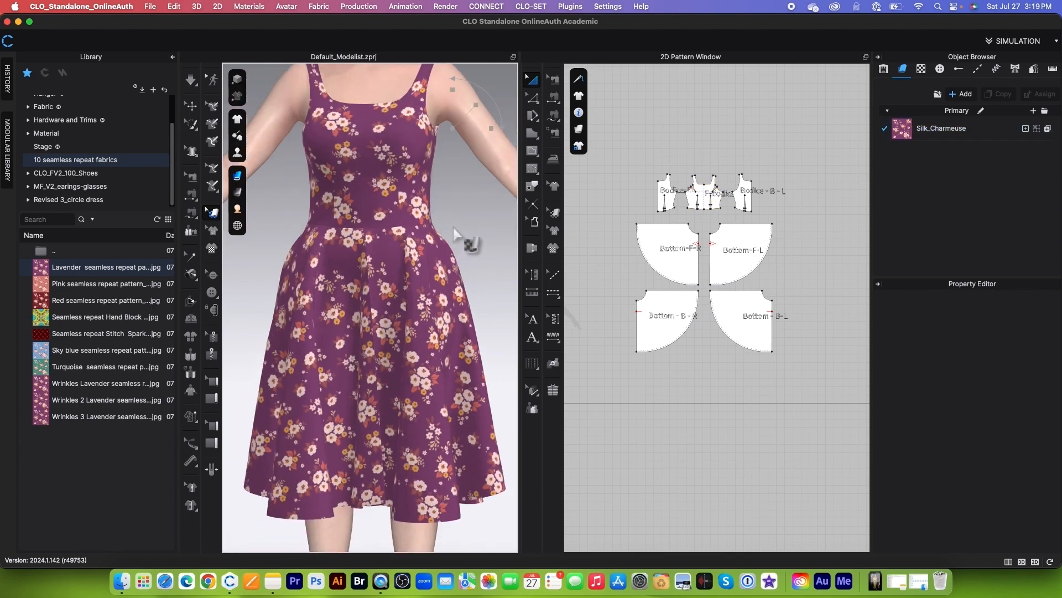
scroll(454, 227, "down", 2)
scroll(454, 224, "up", 2)
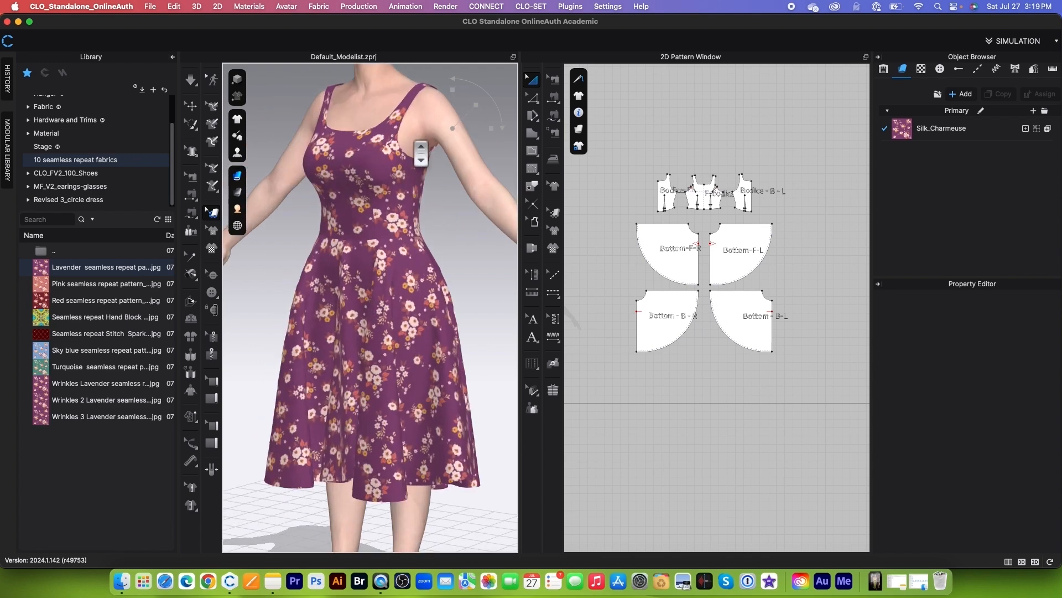
scroll(474, 225, "up", 3)
scroll(424, 204, "up", 1)
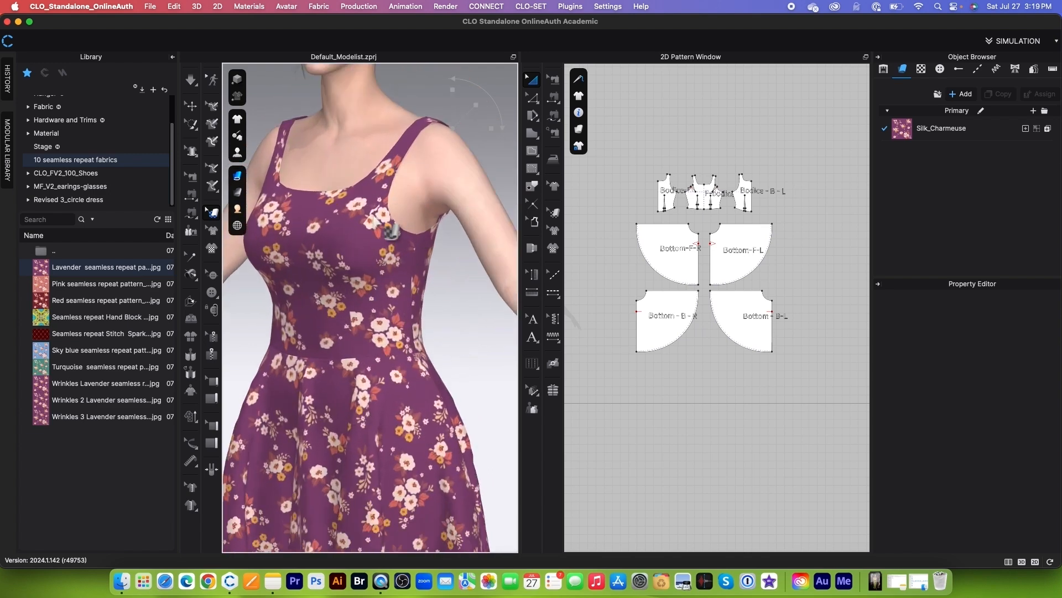
Step: Select all the armhole line segments on the front bodice and both back bodice patterns with the Edit Pattern tool
left_click(530, 96)
scroll(662, 172, "up", 5)
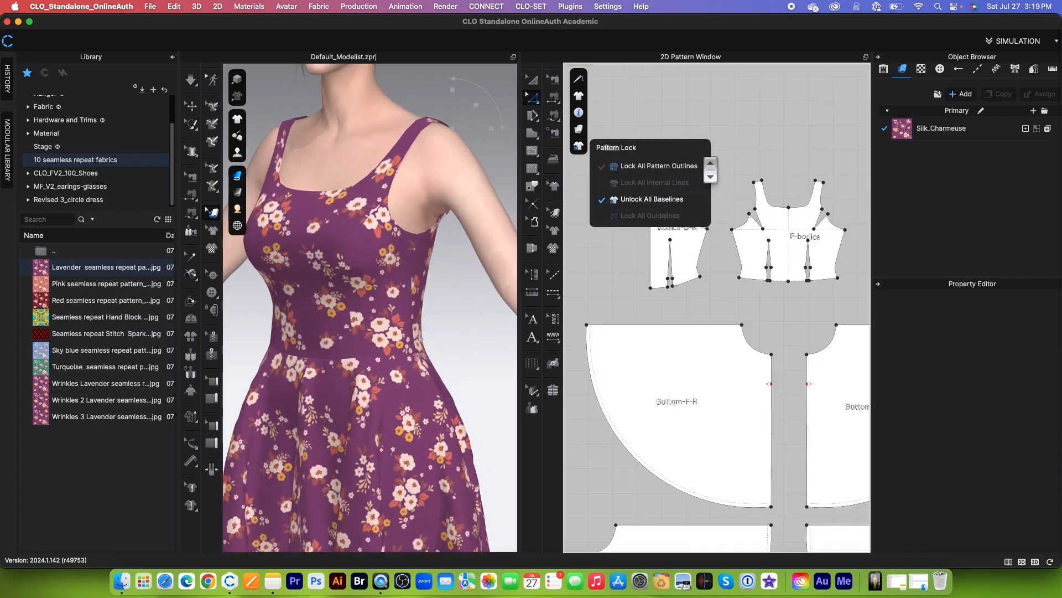
scroll(719, 289, "up", 2)
scroll(723, 293, "down", 2)
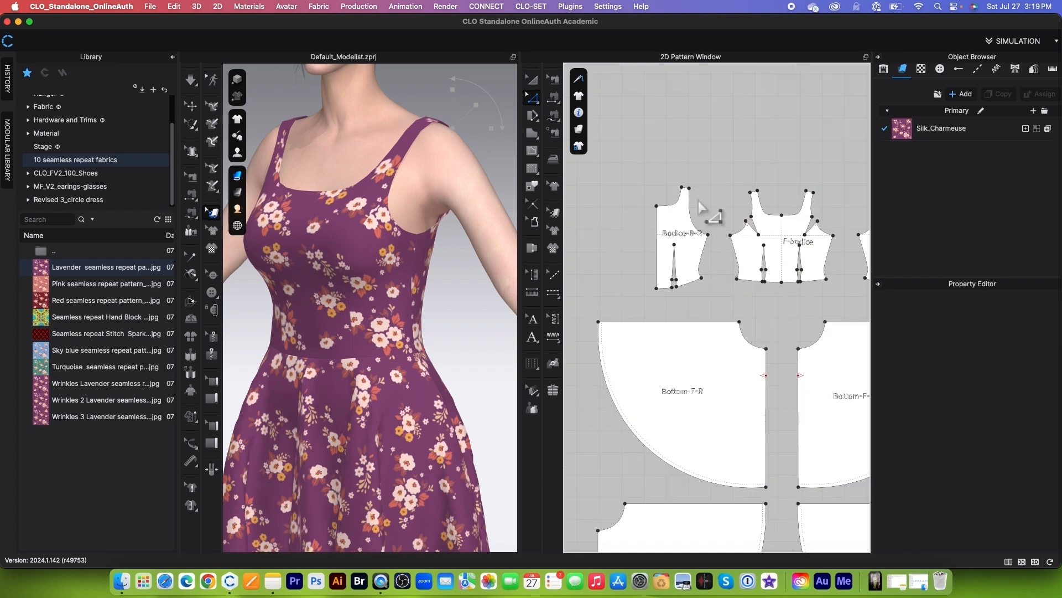
scroll(721, 277, "up", 2)
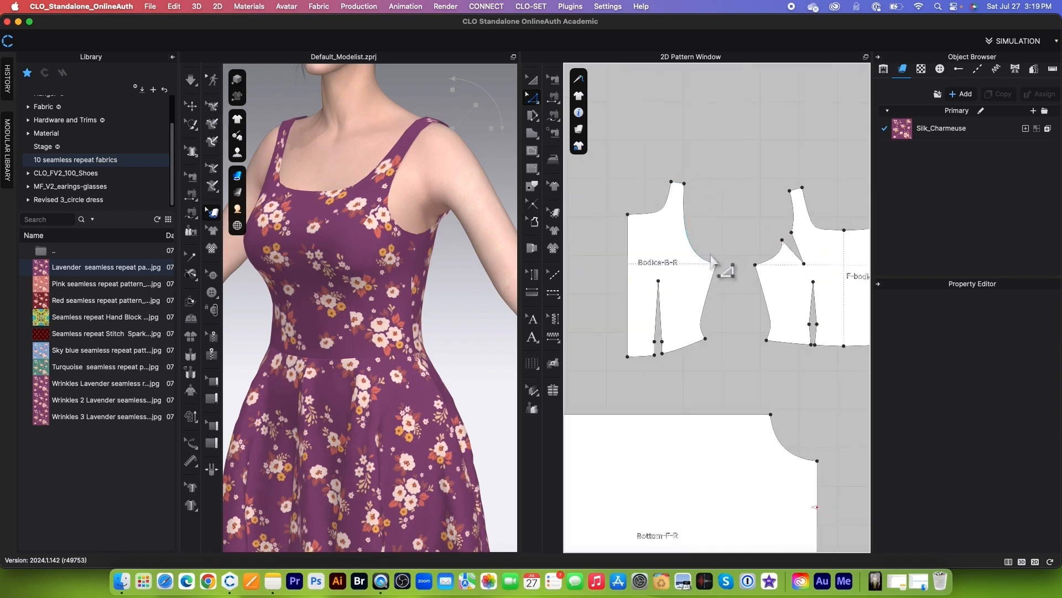
scroll(711, 257, "down", 3)
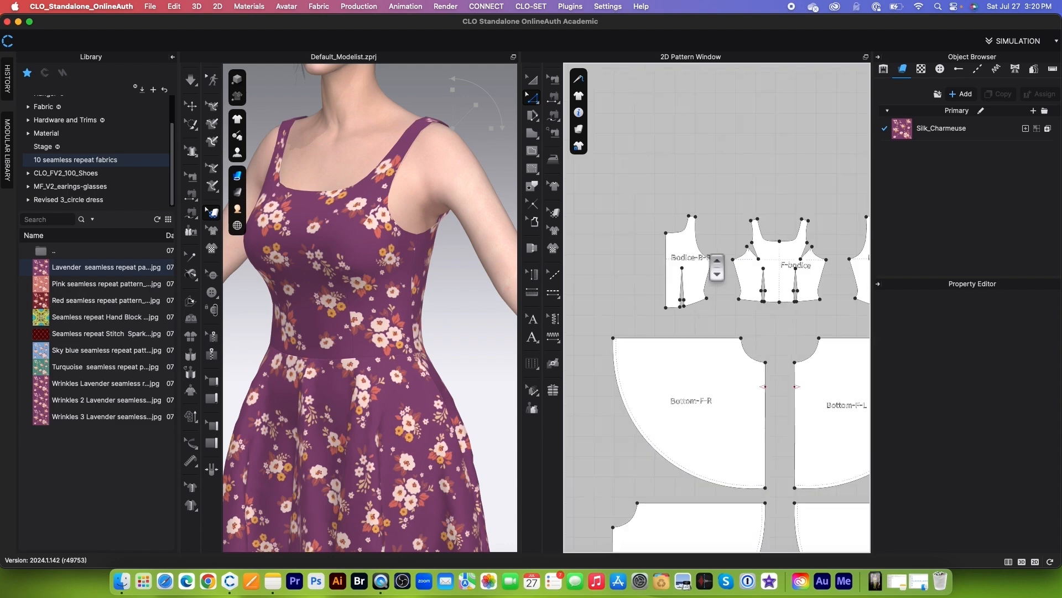
scroll(714, 267, "up", 2)
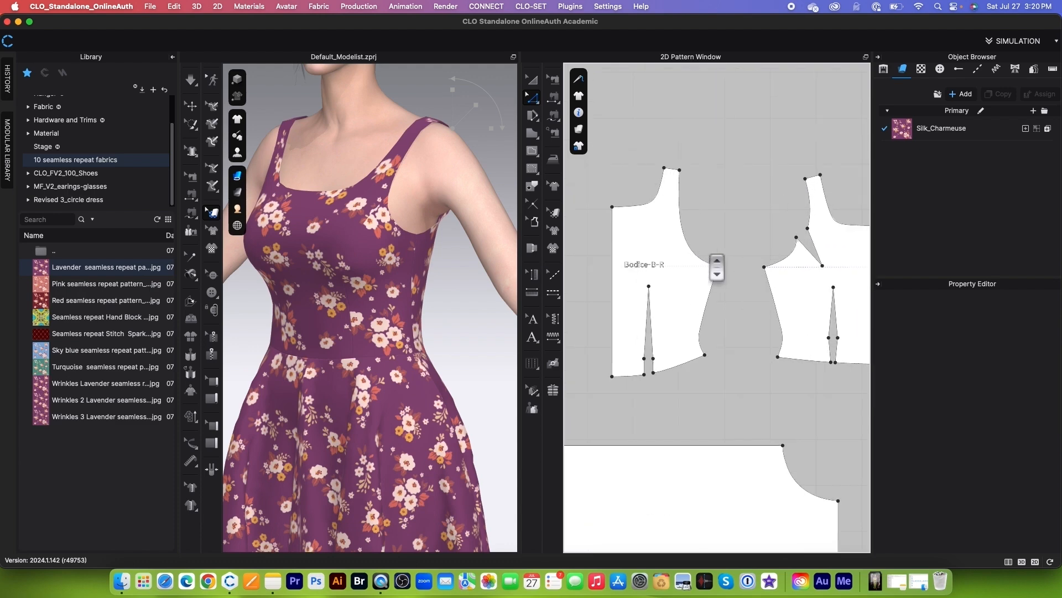
scroll(720, 285, "down", 4)
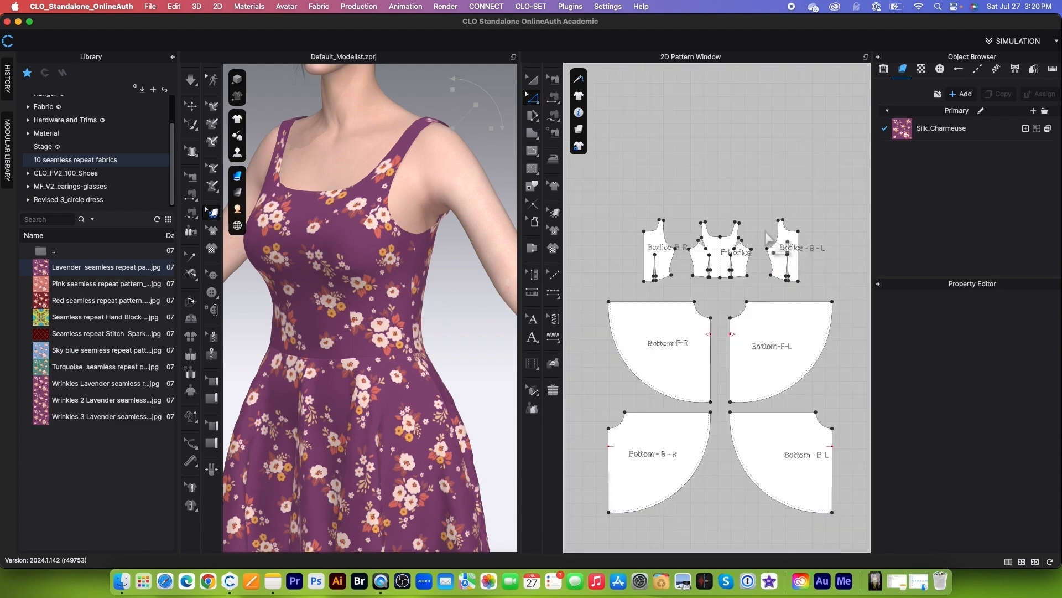
scroll(696, 259, "up", 3)
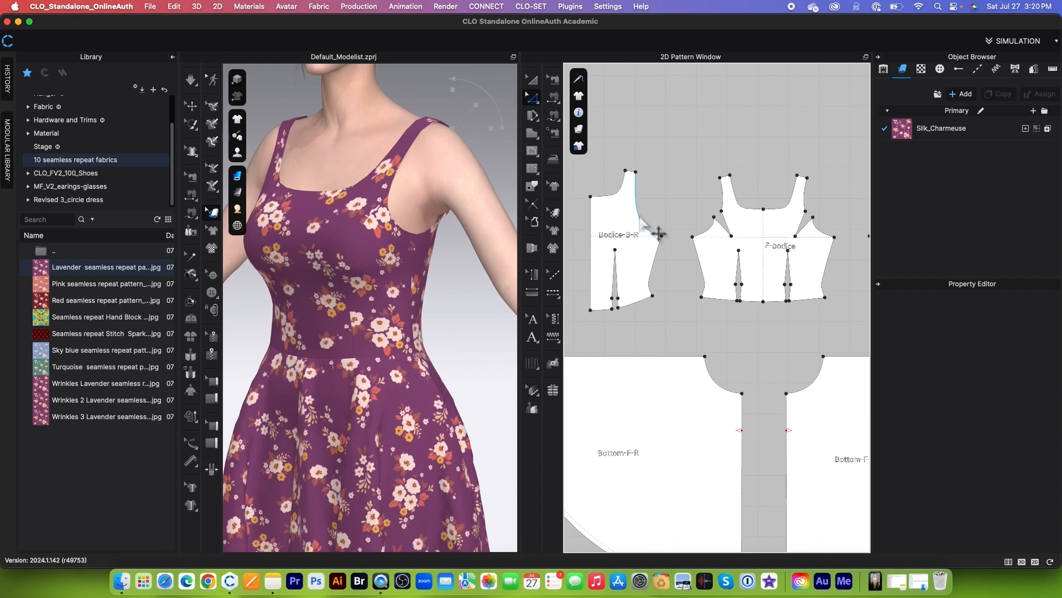
left_click(658, 233)
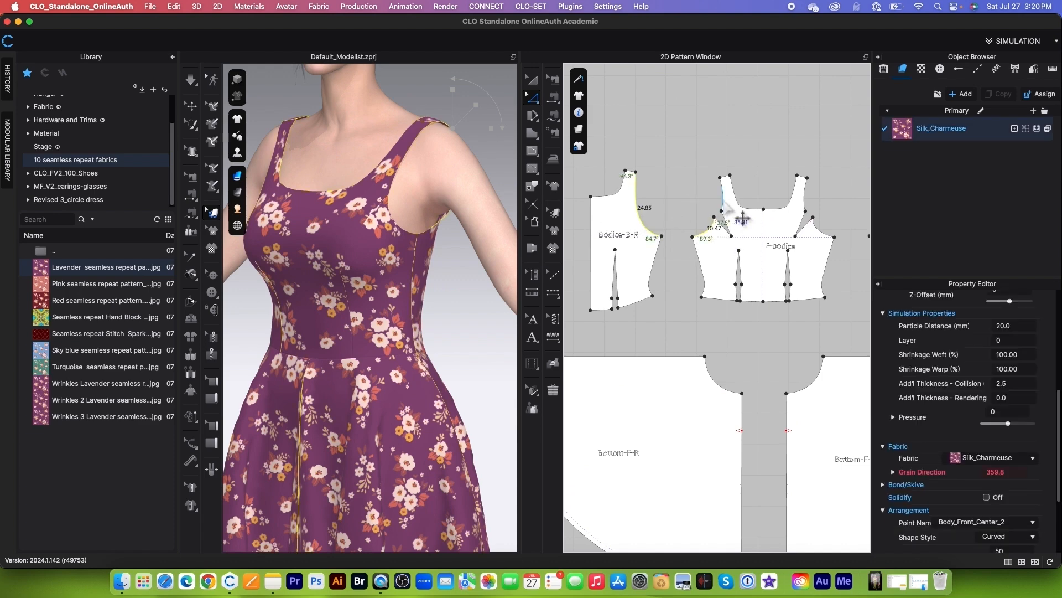
left_click(723, 201, "shift")
left_click(806, 195, "shift")
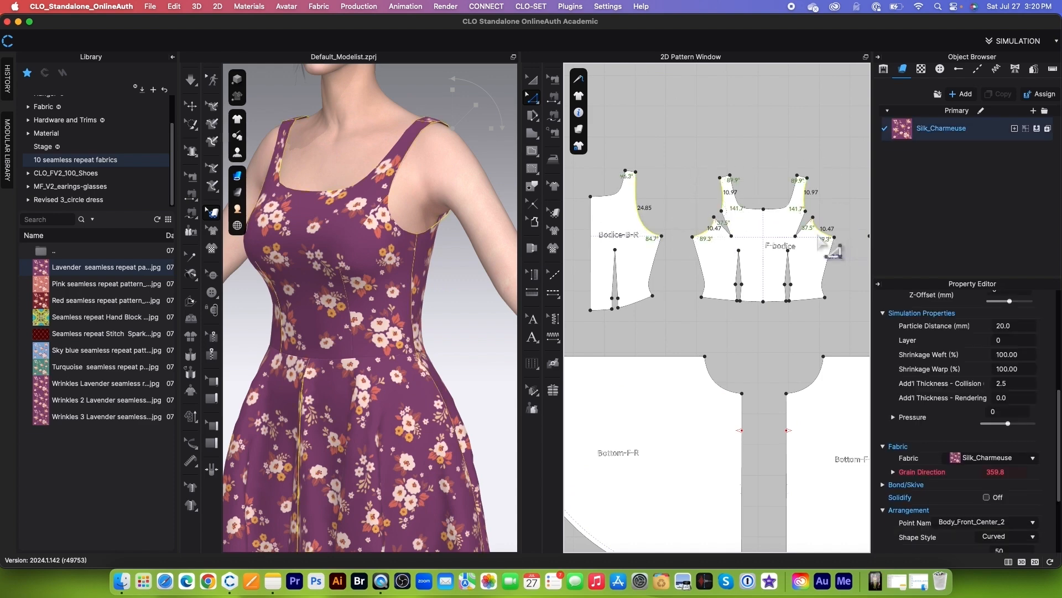
scroll(808, 221, "down", 4)
scroll(806, 232, "up", 5)
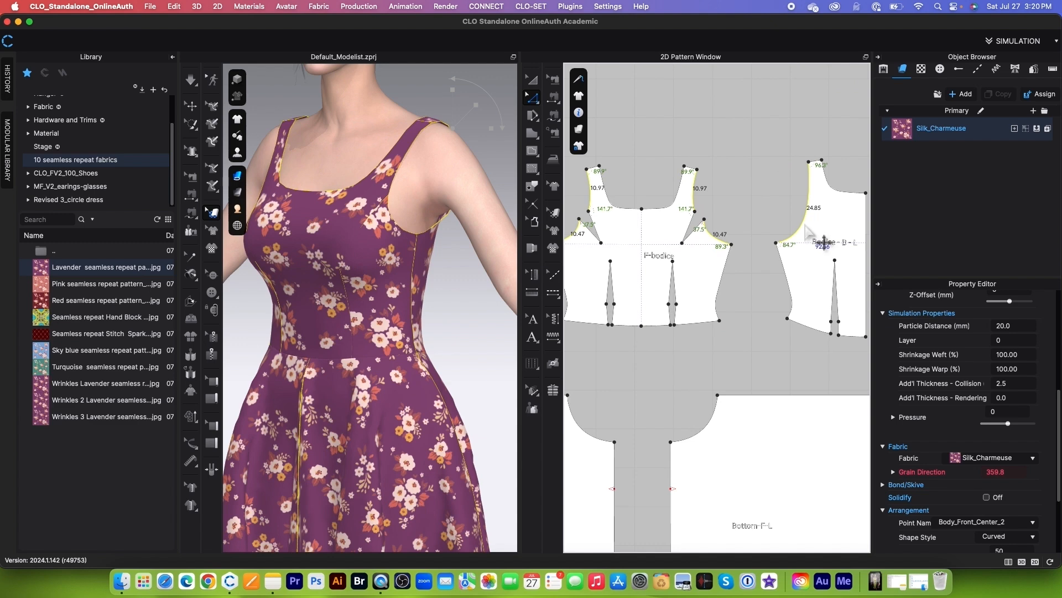
Step: Turn on Elastic for the selected armhole lines with a strength of 1.5 and a ratio of 100
scroll(1004, 398, "up", 8)
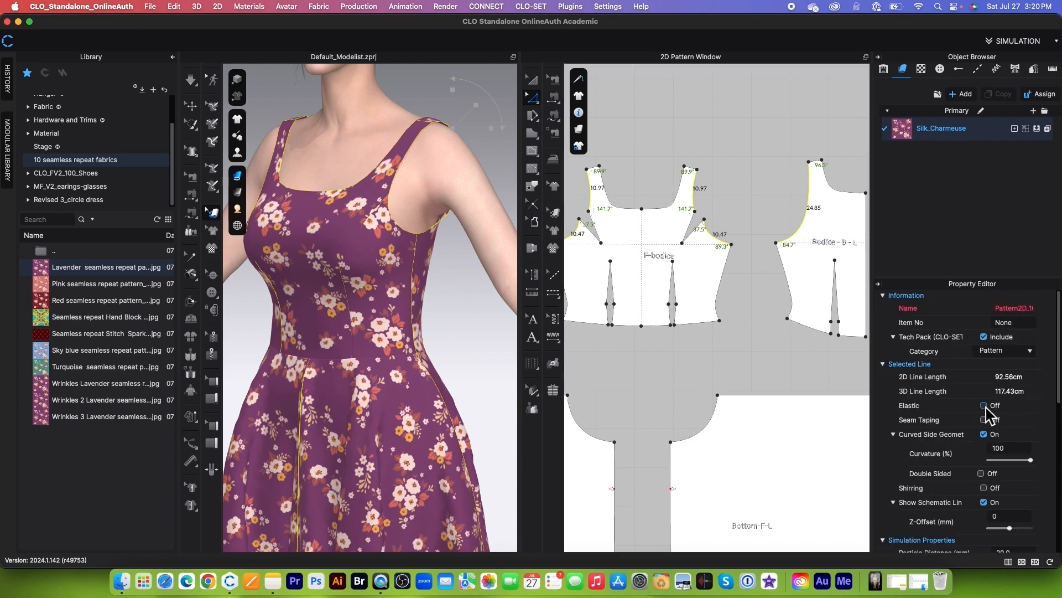
left_click(984, 406)
scroll(995, 404, "down", 3)
scroll(1012, 395, "up", 2)
left_click(1024, 387)
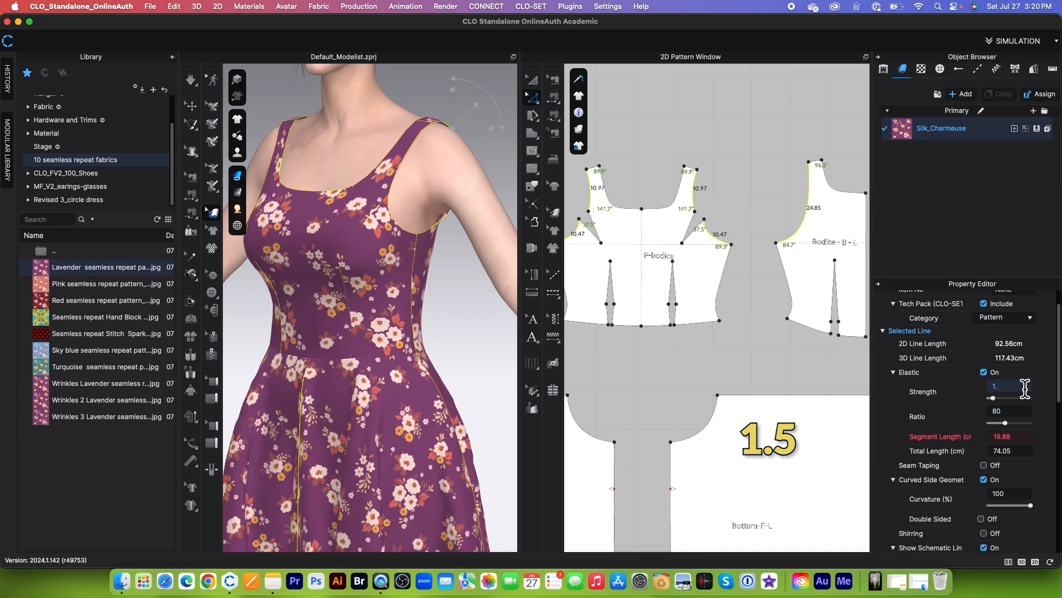
key("Return")
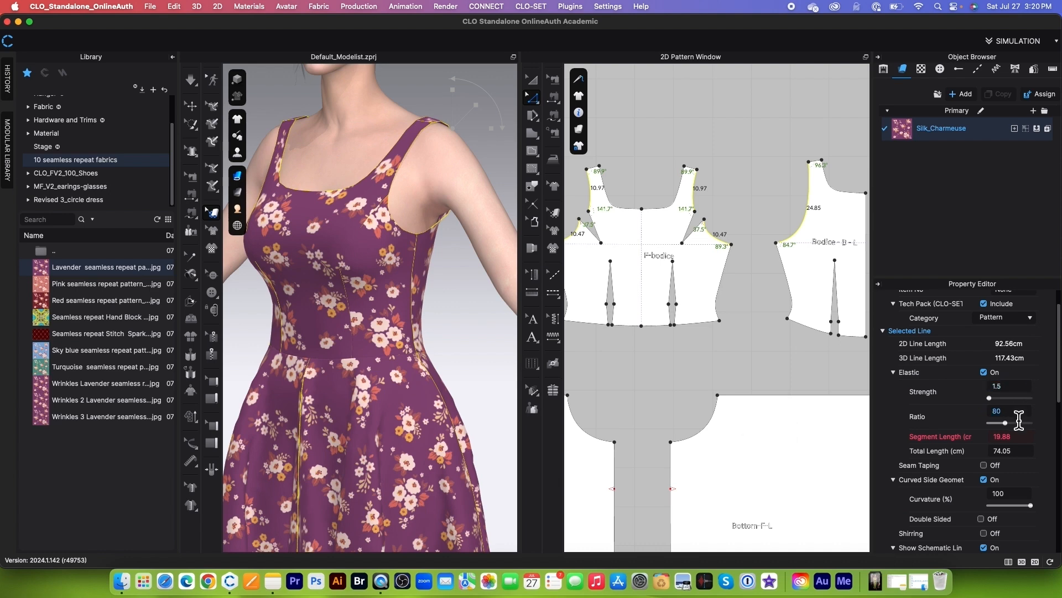
left_click(1022, 416)
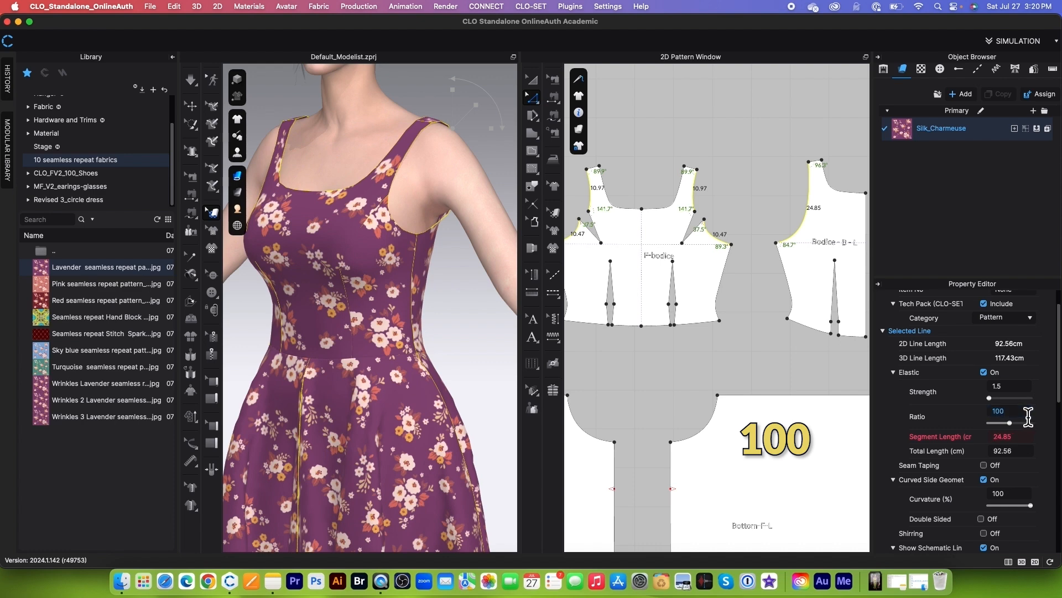
Step: Confirm the armhole elastic ratio and run the simulation until the bodice settles on the avatar
key("Return")
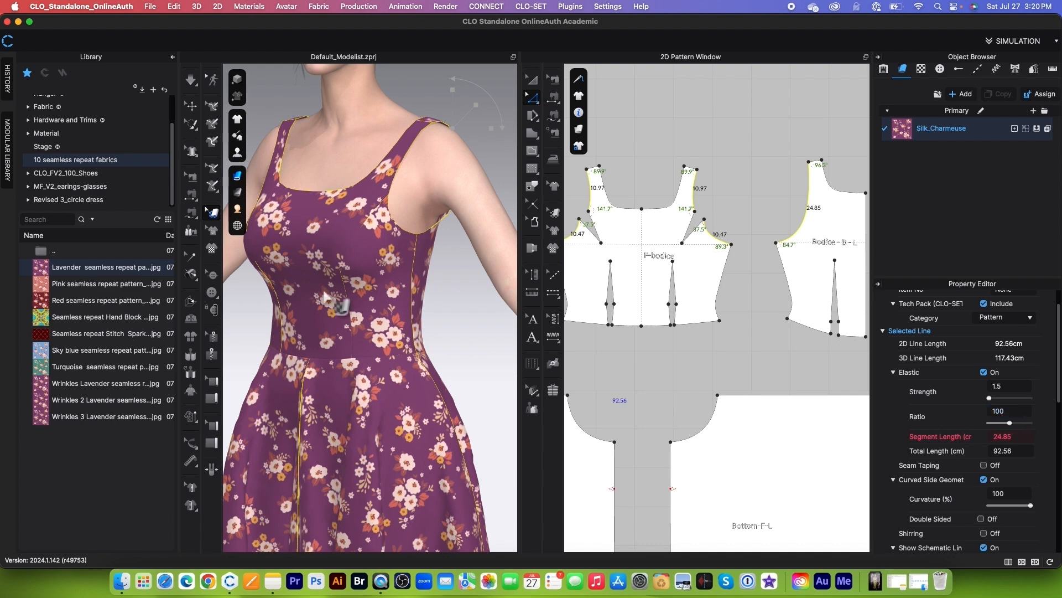
left_click(192, 81)
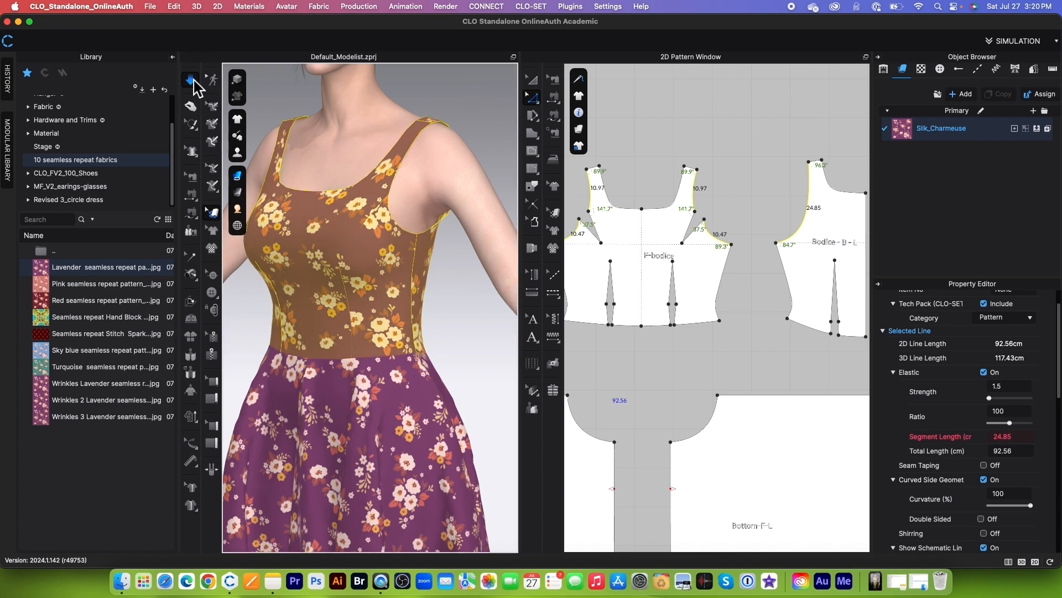
left_click(193, 81)
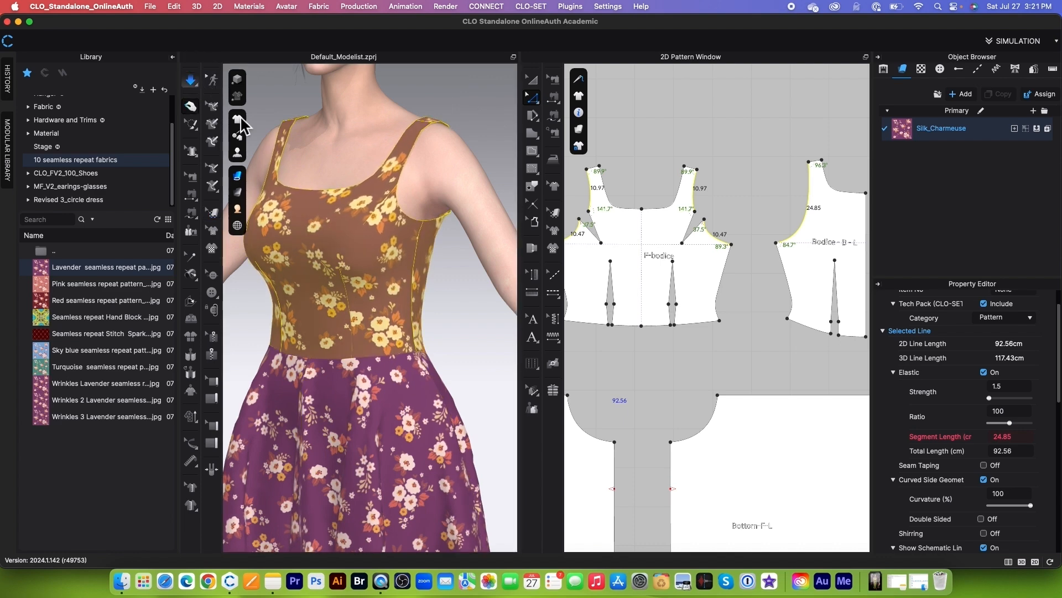
left_click(212, 213)
scroll(398, 252, "down", 3)
scroll(426, 285, "up", 3)
mouse_move(449, 280)
right_mouse_down()
mouse_move(391, 286)
mouse_move(458, 281)
mouse_move(445, 287)
right_mouse_up()
scroll(437, 288, "down", 3)
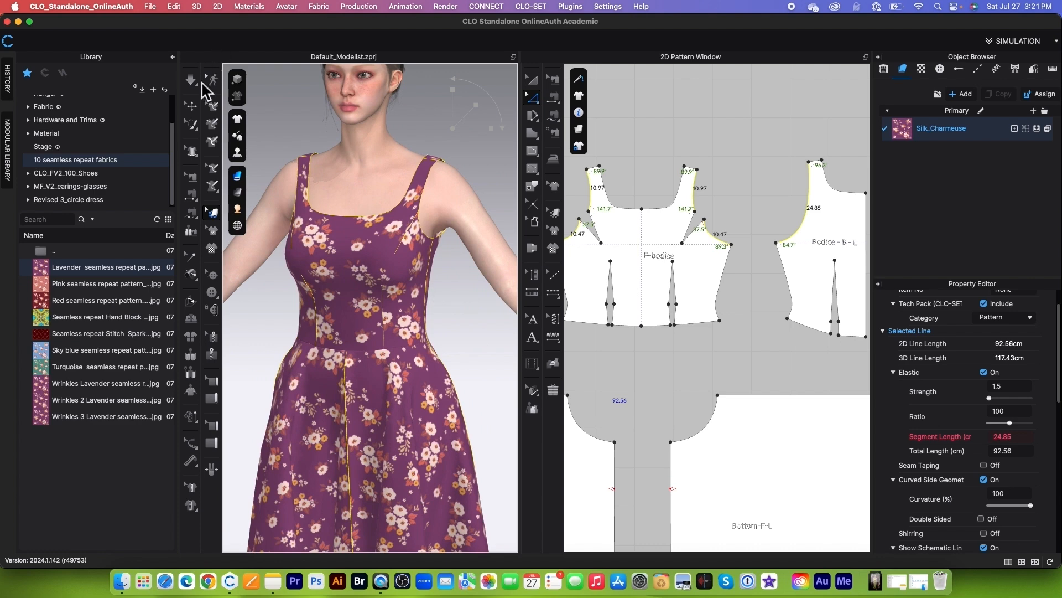
Step: Select all bodice and skirt patterns with Transform Pattern and apply Strengthen to them
scroll(731, 209, "down", 6)
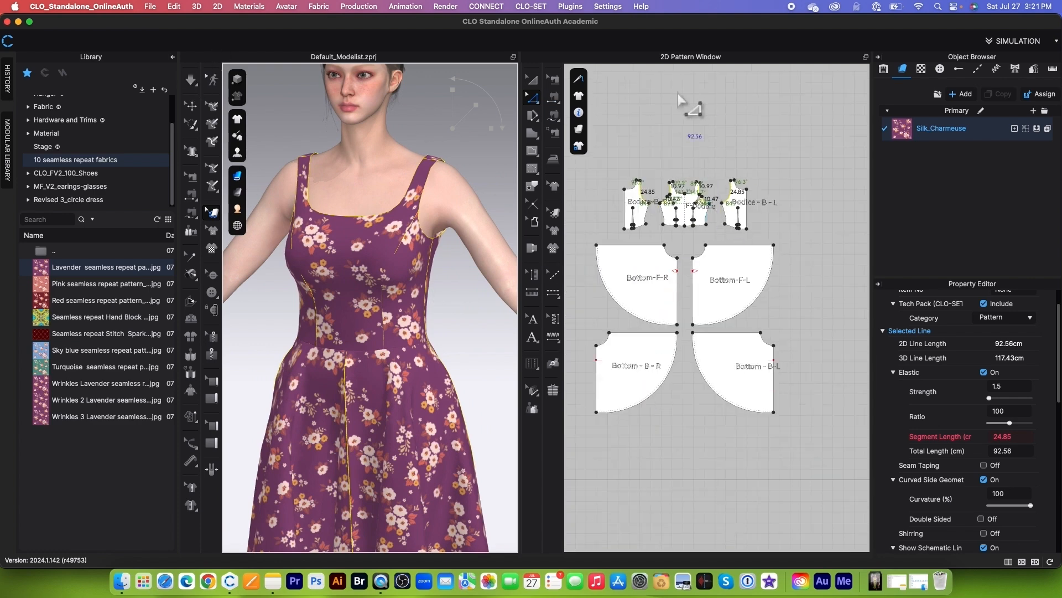
scroll(802, 205, "down", 3)
key("a")
scroll(612, 225, "up", 2)
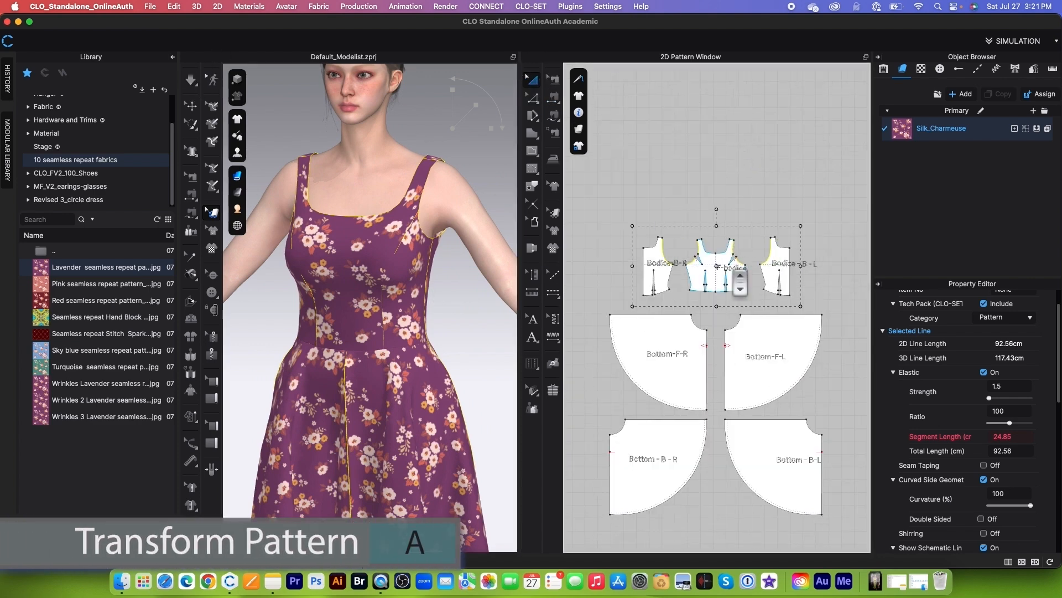
left_click_drag(612, 224, 797, 387)
right_click(766, 354)
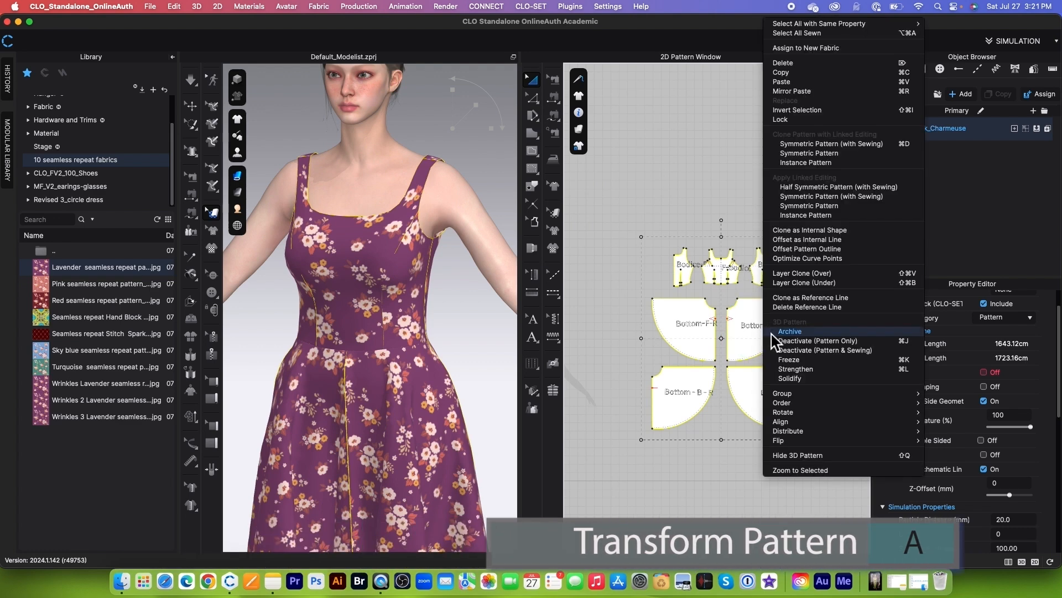
left_click(820, 369)
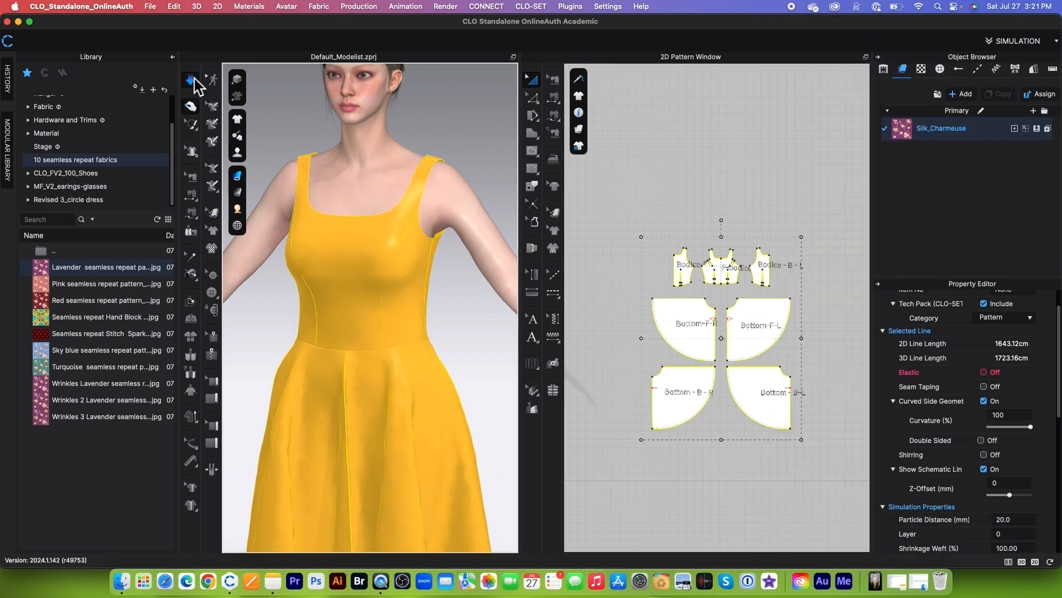
Step: Simulate the strengthened dress and stop once the circle skirt has settled in the full front view
scroll(377, 287, "down", 3)
right_click_drag(377, 287, 437, 312)
key("2")
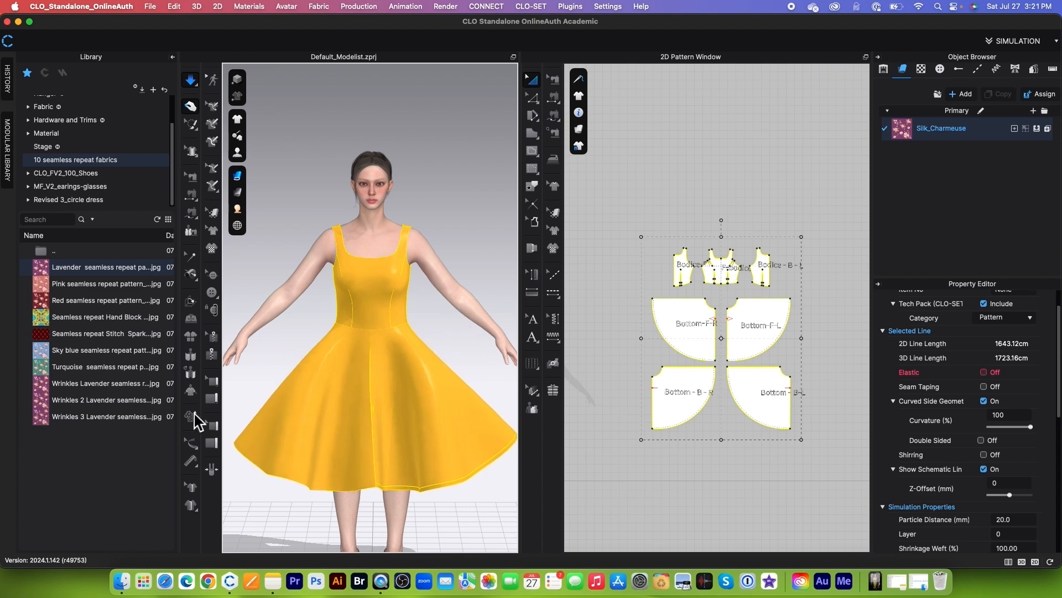
left_click(190, 82)
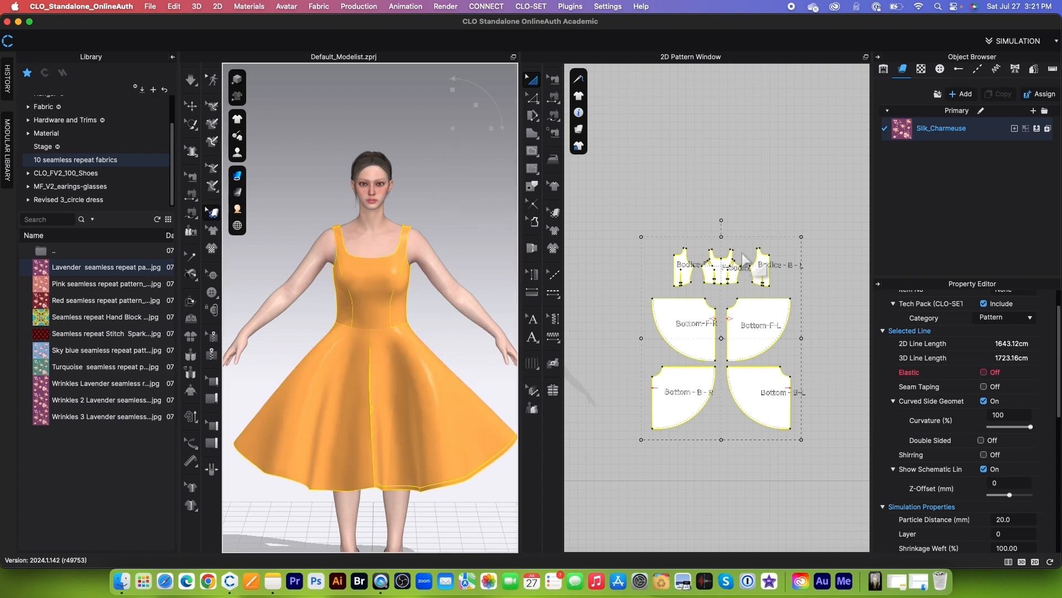
Step: Reselect all the dress patterns and turn their strengthening off
scroll(731, 199, "down", 2)
left_click_drag(628, 208, 819, 444)
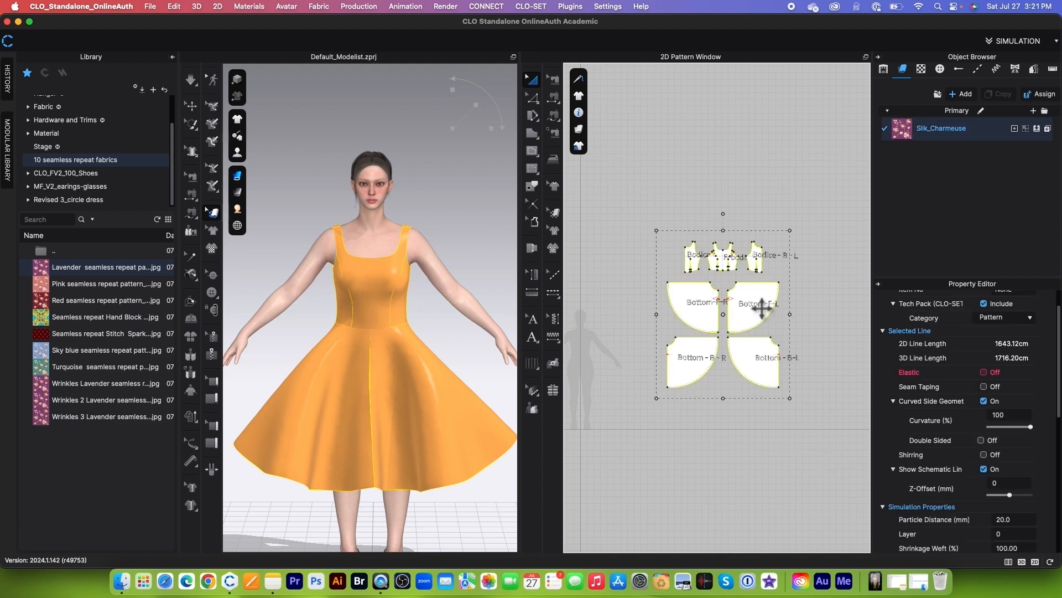
right_click(752, 304)
left_click(823, 370)
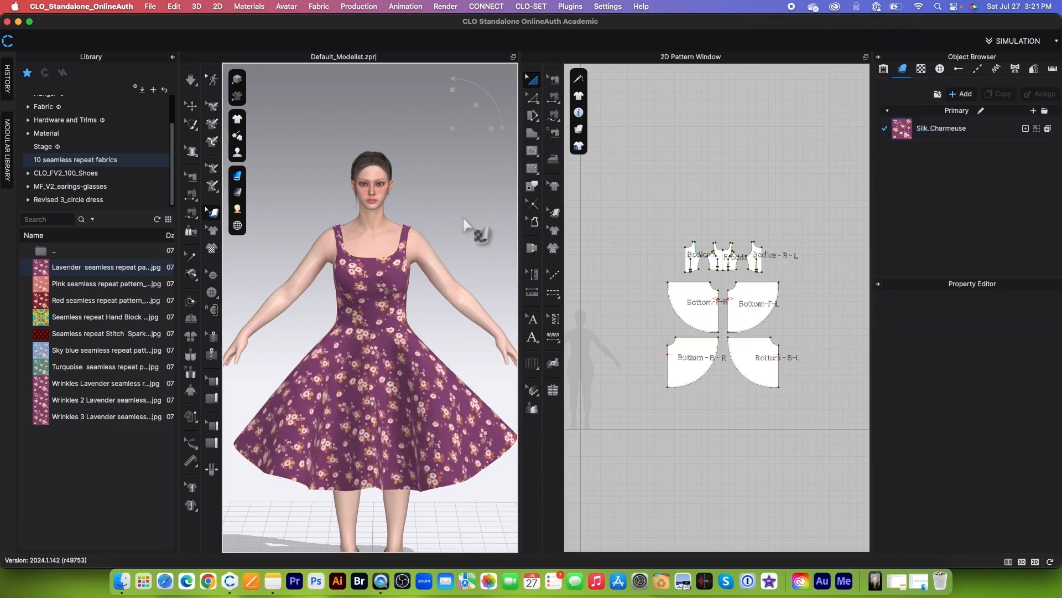
Step: Turn on Quality Render for the 3D window and examine the bodice and print up close
left_click(238, 79)
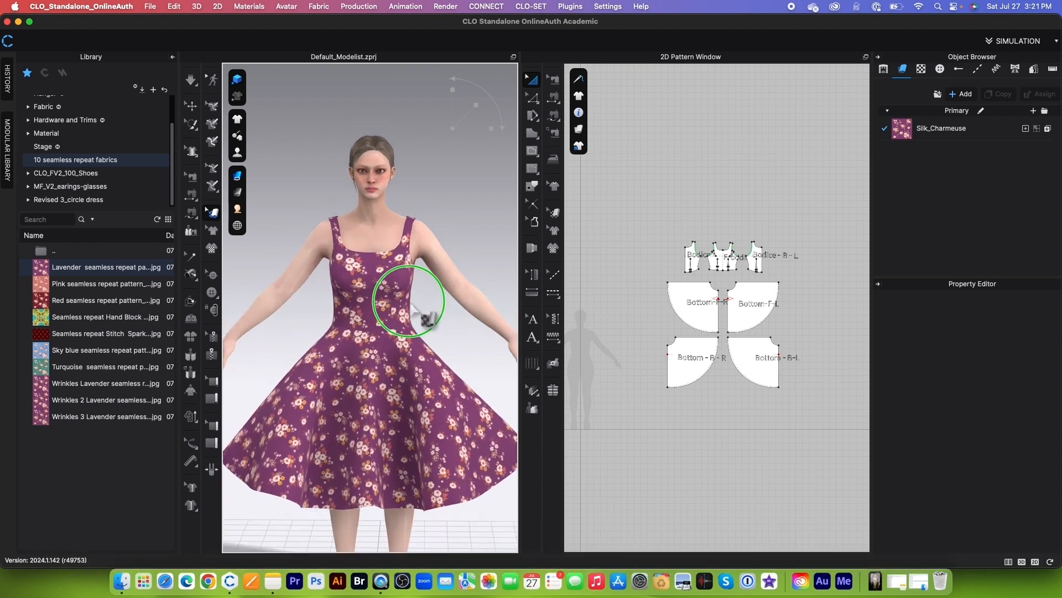
scroll(364, 306, "up", 5)
left_click_drag(364, 302, 358, 303)
mouse_move(460, 278)
right_mouse_down()
mouse_move(435, 318)
mouse_move(472, 274)
right_mouse_up()
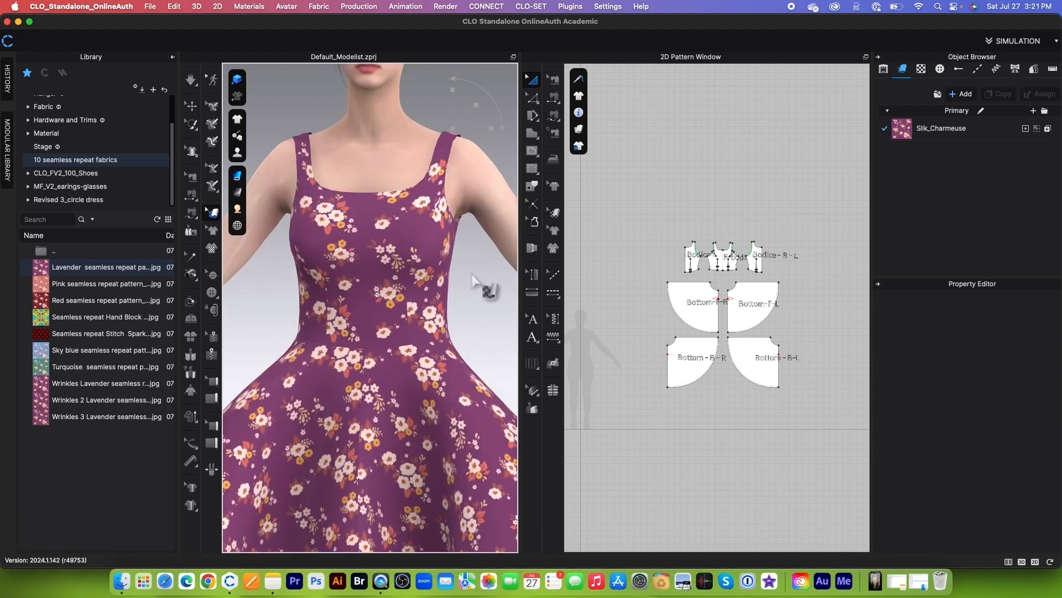
Step: Apply the Seamless repeat Hand Block Print Fabric image to the dress as a Texture map
left_click(195, 107)
scroll(402, 173, "down", 5)
mouse_move(45, 327)
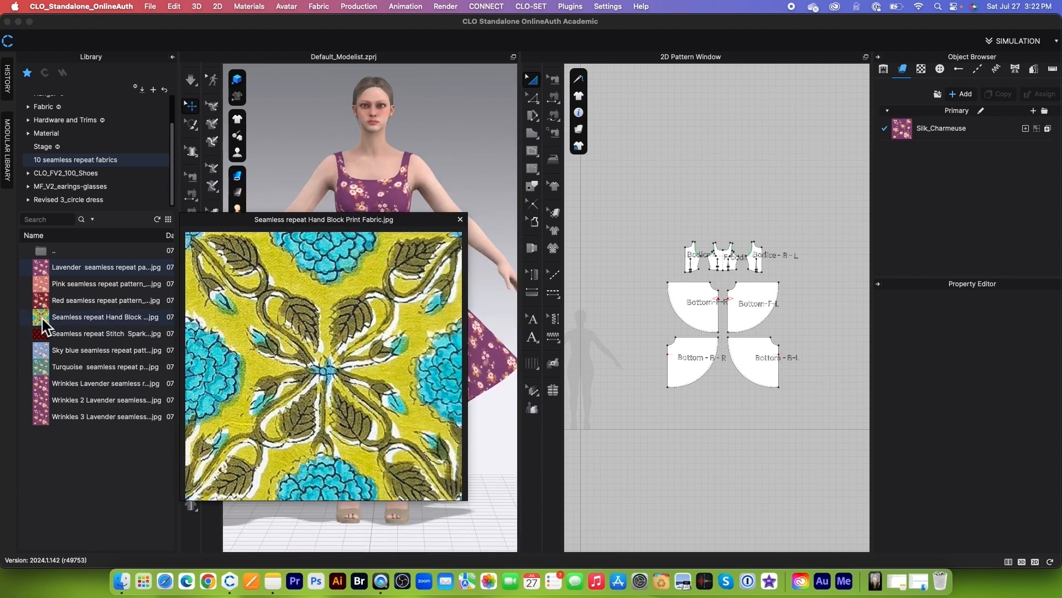
left_click_drag(45, 326, 368, 286)
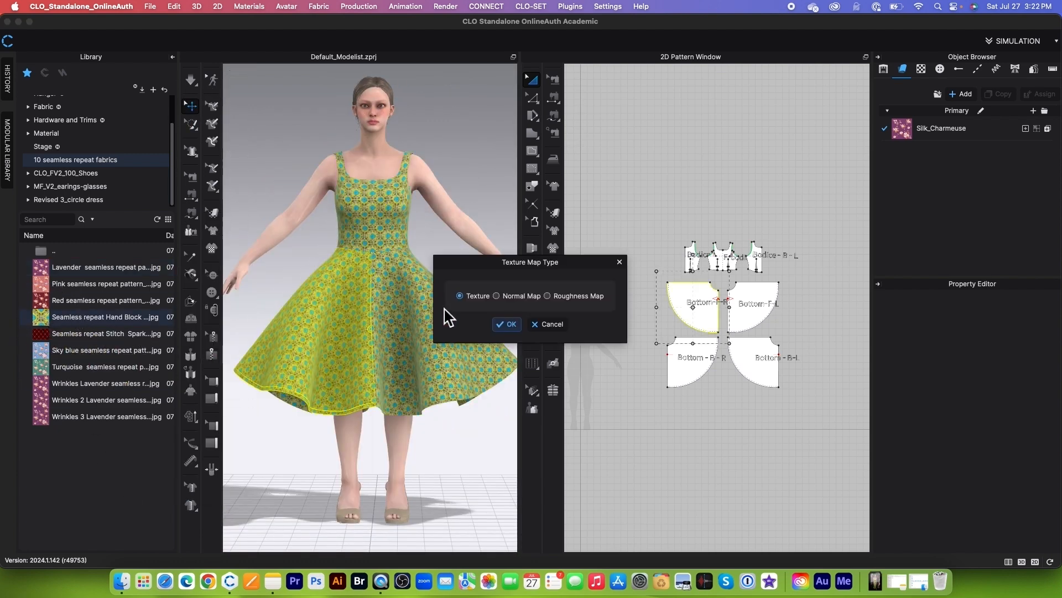
left_click(508, 324)
scroll(441, 289, "up", 5)
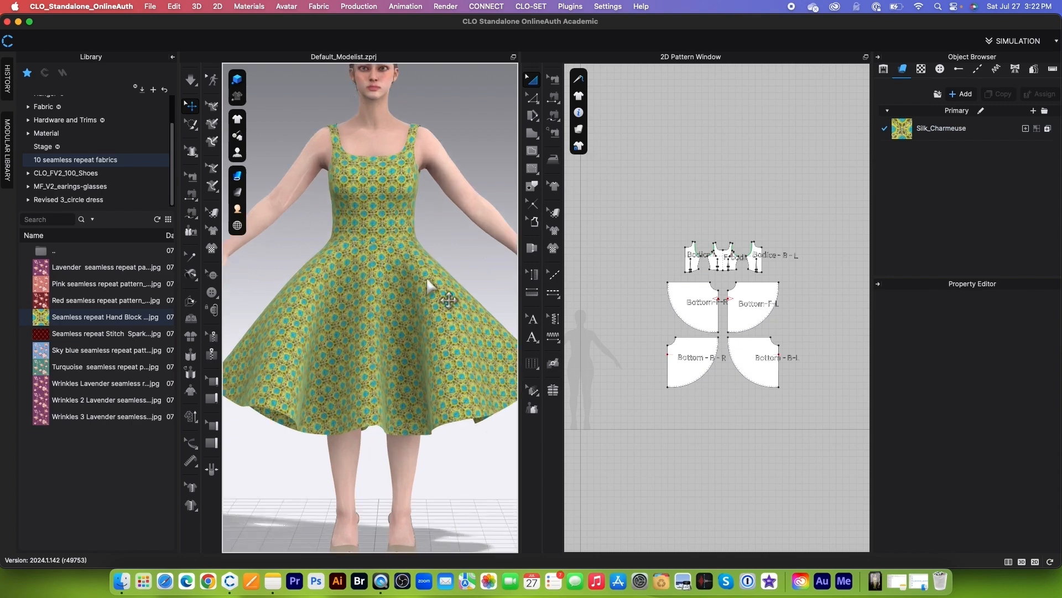
scroll(370, 307, "down", 6)
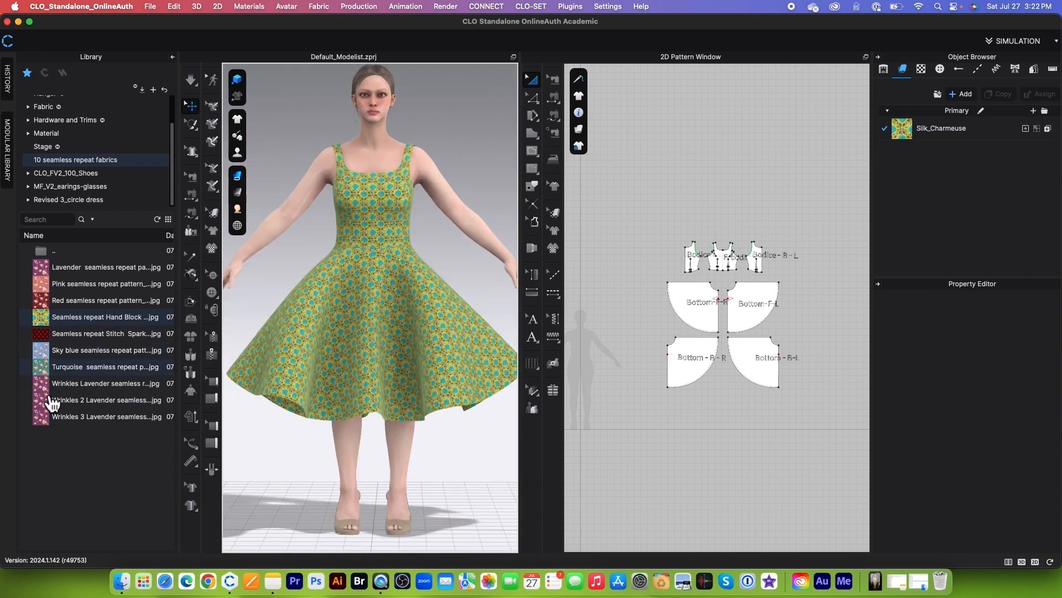
Step: Apply the Wrinkles Lavender seamless repeat pattern image to the dress as a Texture map and view it from the back
mouse_move(43, 387)
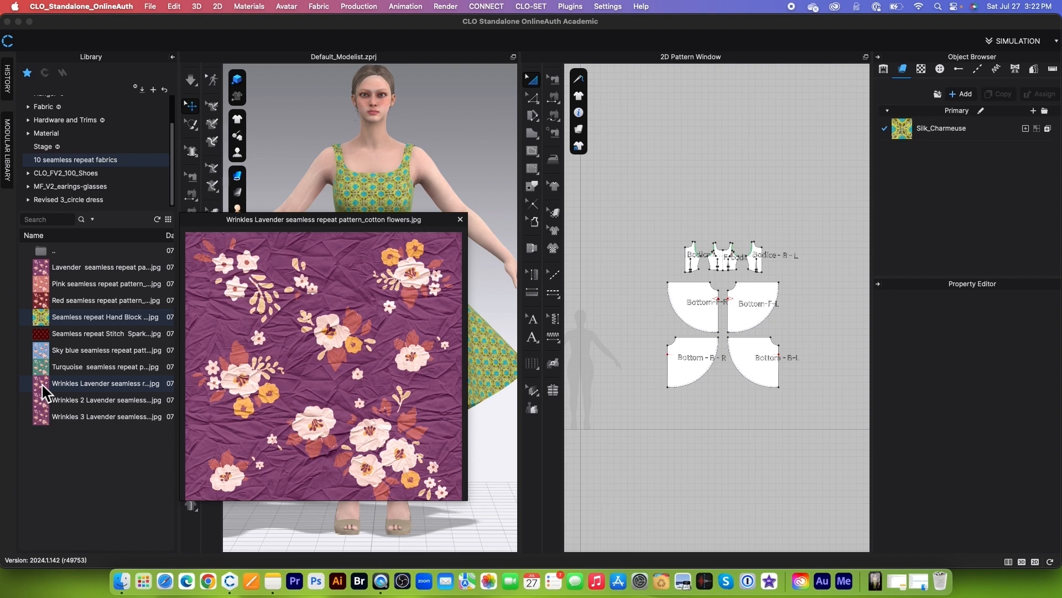
left_click_drag(43, 387, 385, 286)
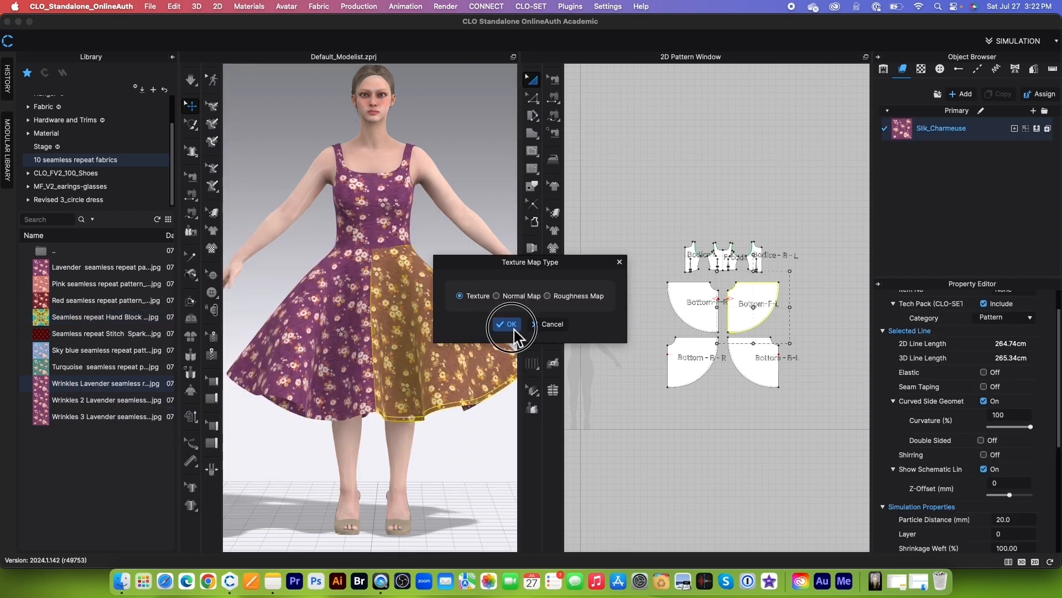
left_click(510, 326)
left_click(486, 142)
scroll(387, 332, "up", 5)
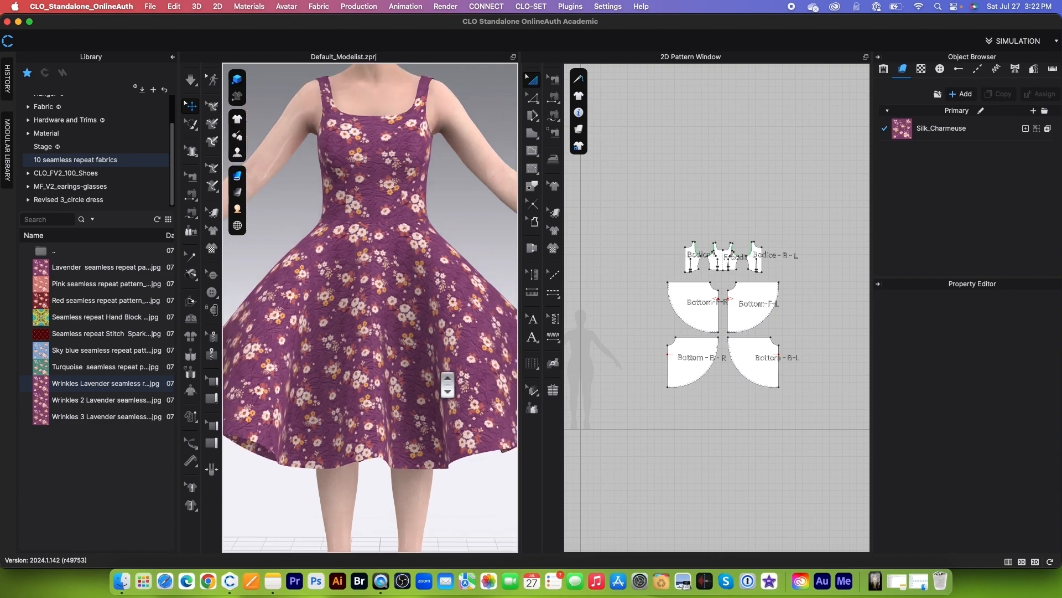
scroll(479, 234, "down", 5)
right_click_drag(467, 256, 424, 285)
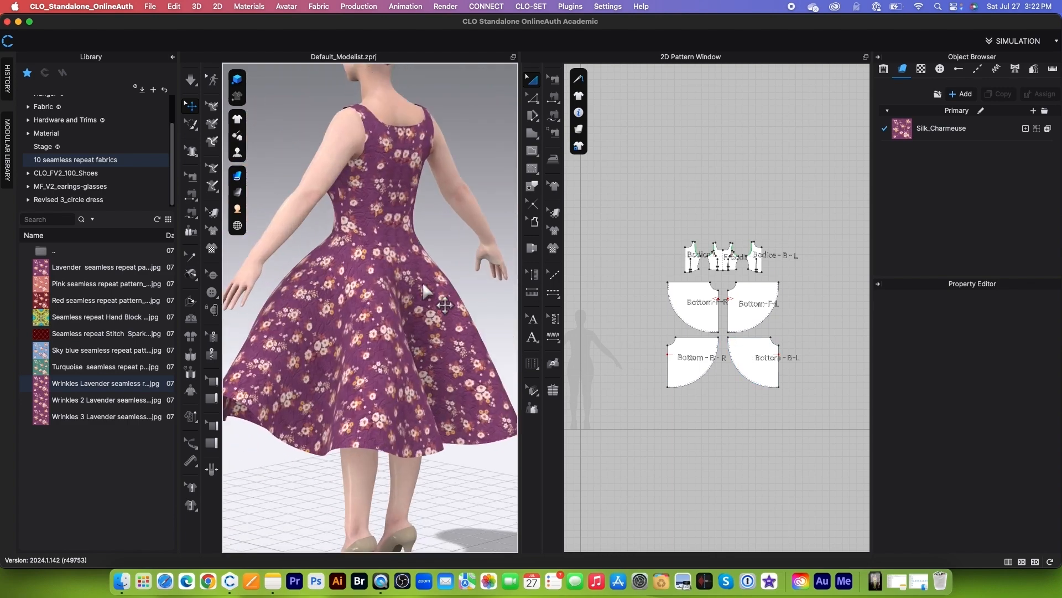
scroll(424, 287, "up", 4)
Step: Apply the Wrinkles 3 Lavender seamless repeat image to the dress as a Texture map and check the print on the back
mouse_move(48, 402)
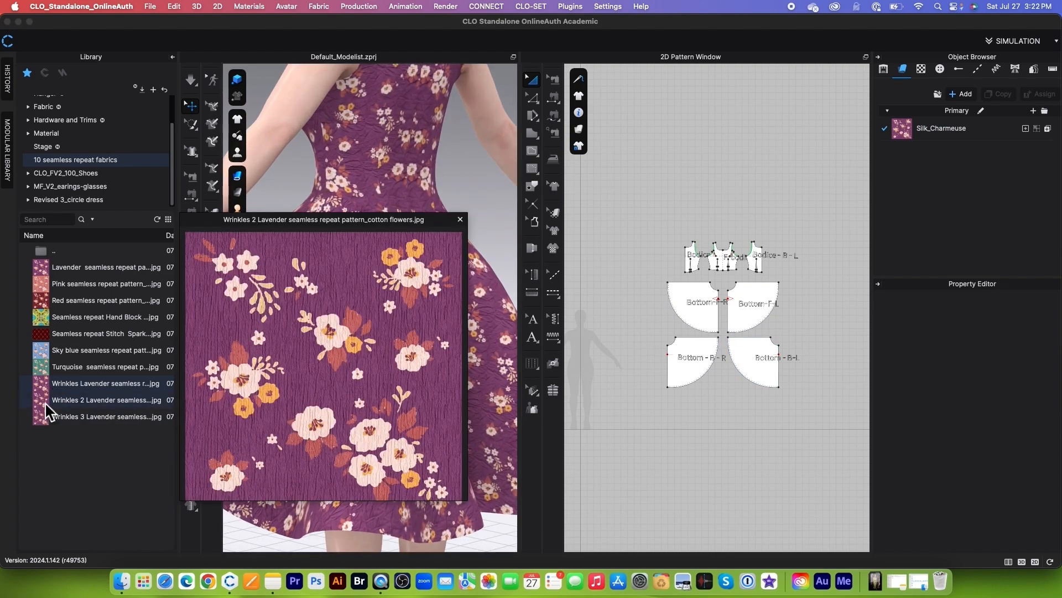
left_click_drag(50, 424, 414, 411)
left_click(515, 326)
left_click(458, 167)
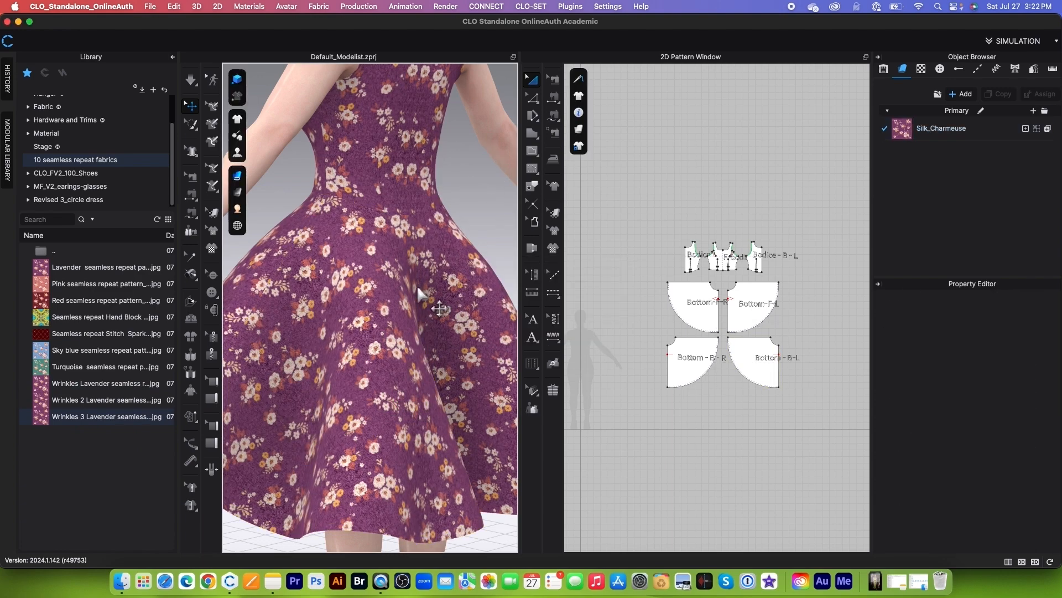
scroll(407, 295, "up", 5)
scroll(408, 304, "down", 5)
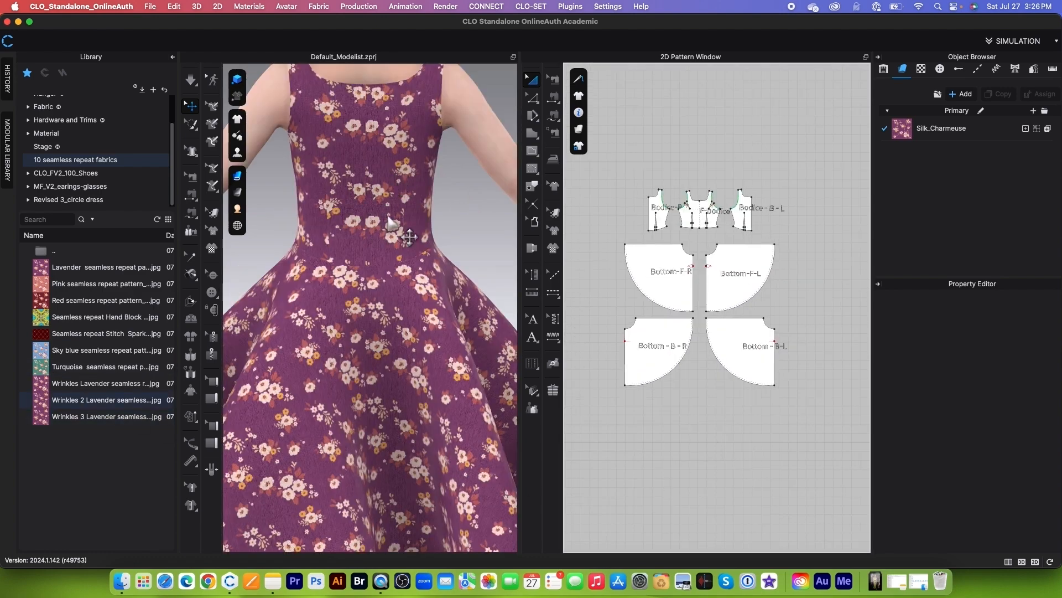
Step: Duplicate the Silk_Charmeuse fabric, name the copy Top, and assign it to the front and both back bodice patterns
left_click(991, 132)
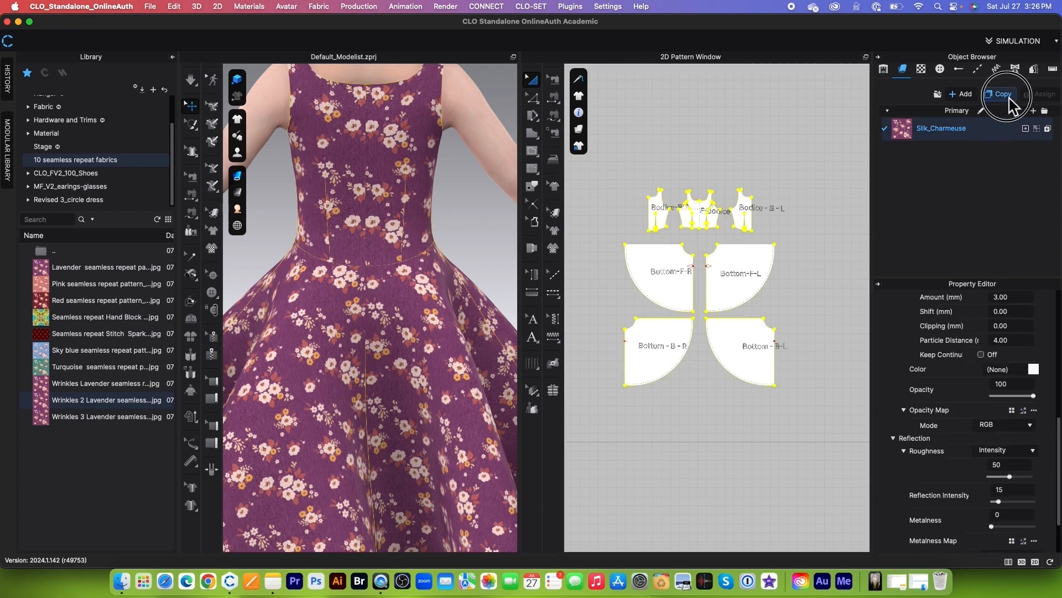
left_click(999, 93)
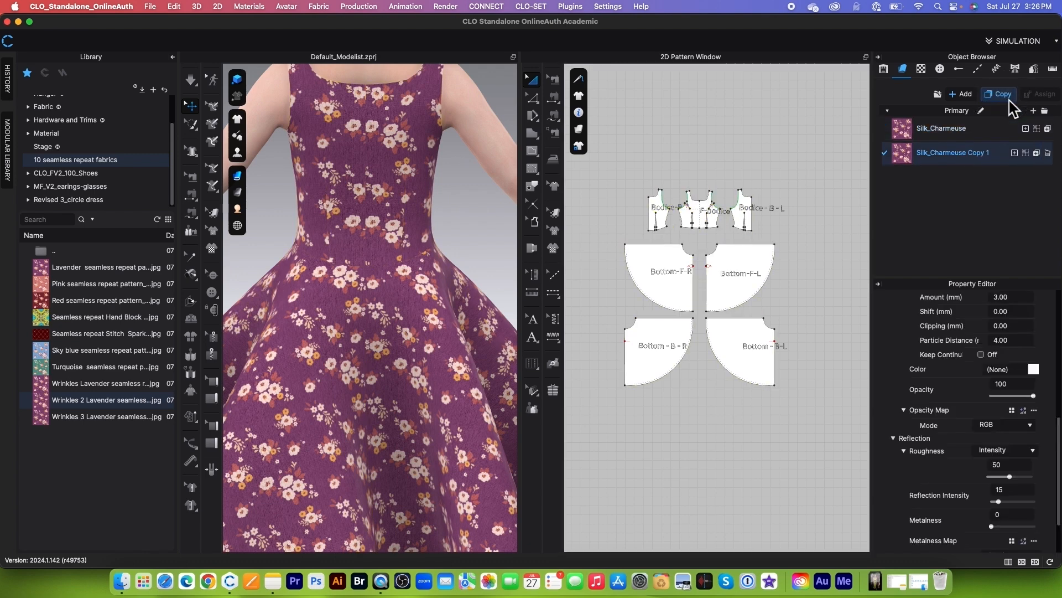
double_click(960, 154)
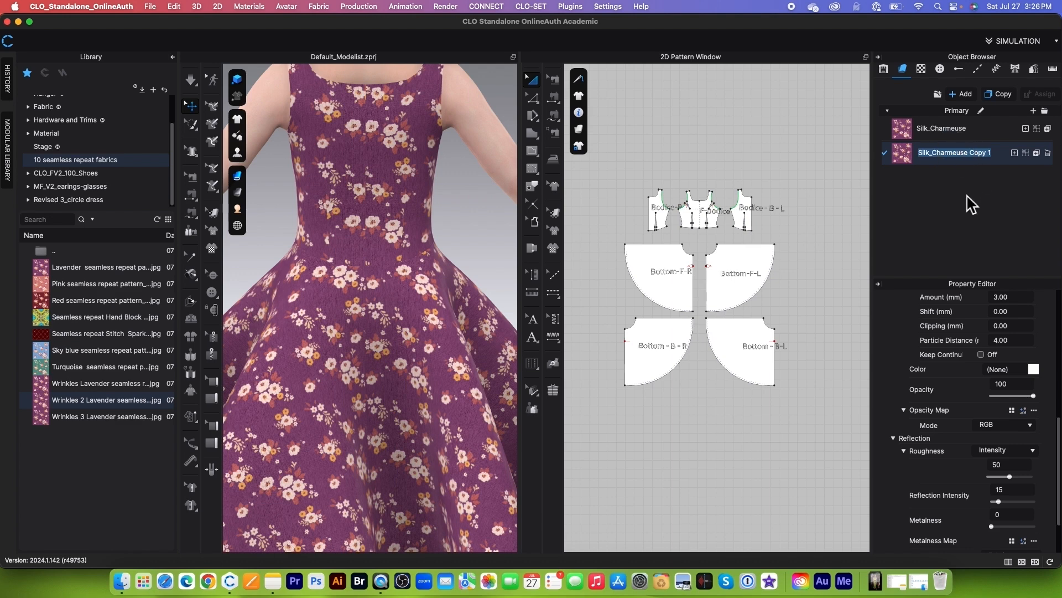
type("Top")
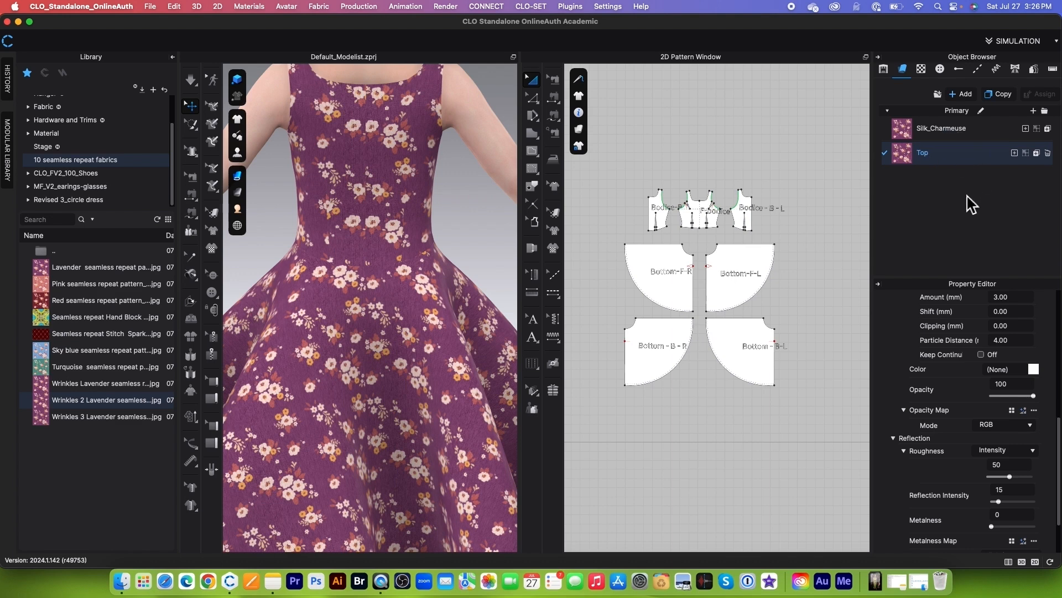
left_click_drag(616, 161, 786, 237)
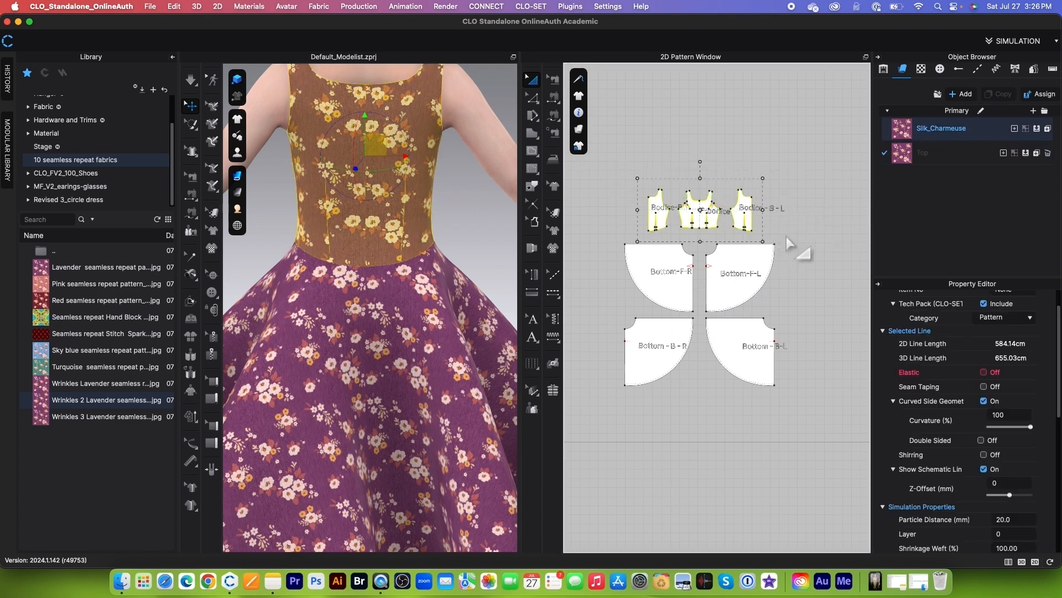
left_click(1027, 155)
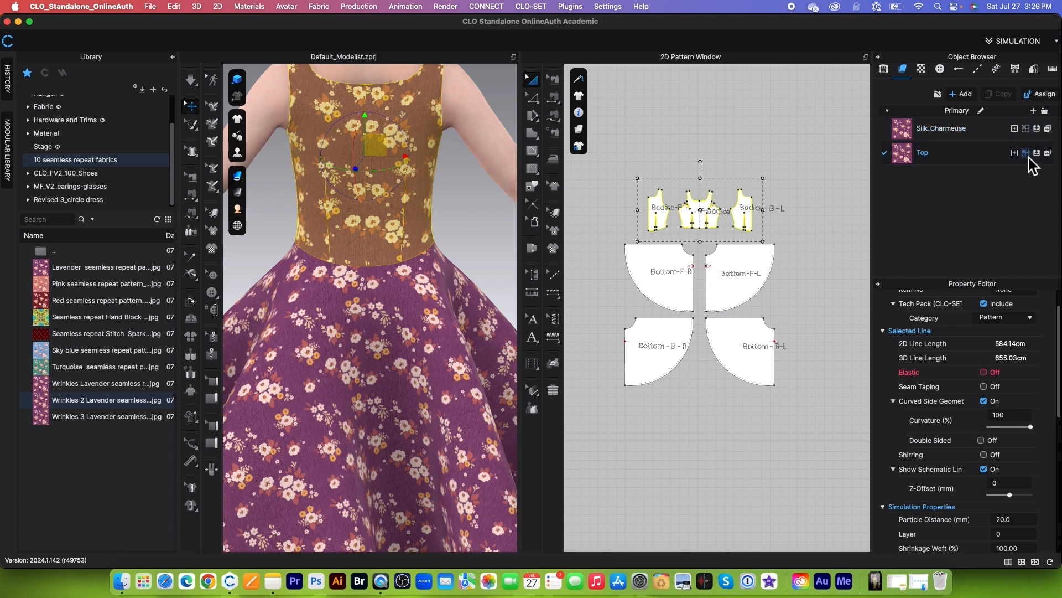
Step: Remove the floral texture image from the Top fabric
left_click(963, 159)
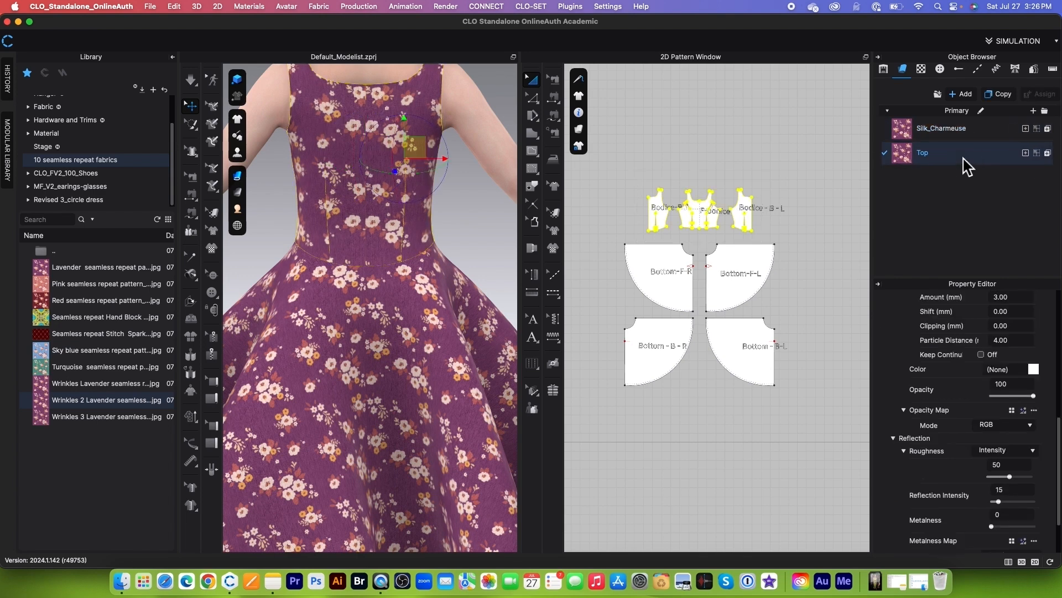
scroll(1057, 436, "up", 5)
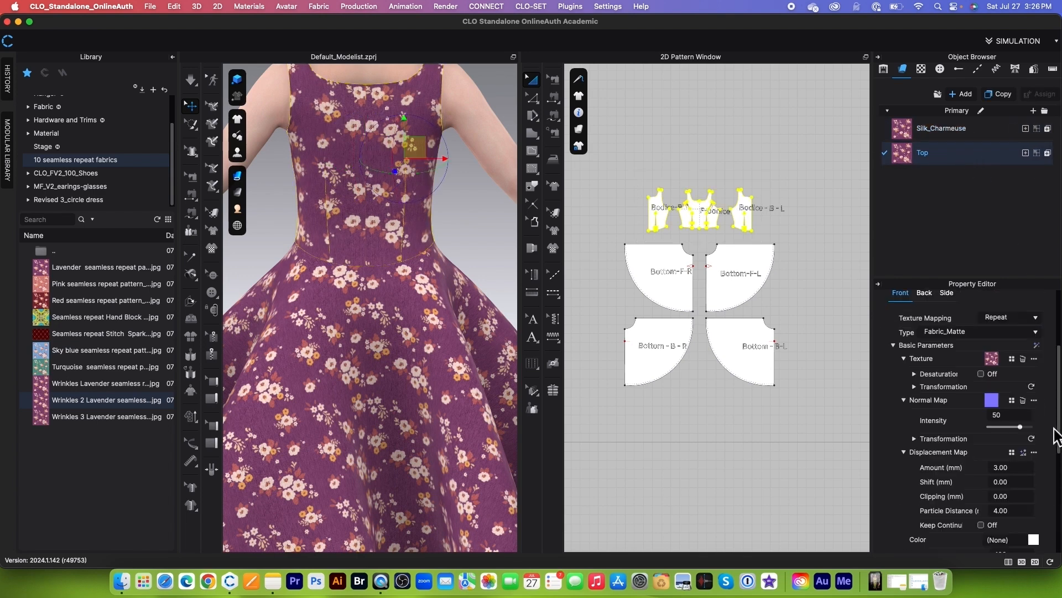
left_click(1023, 360)
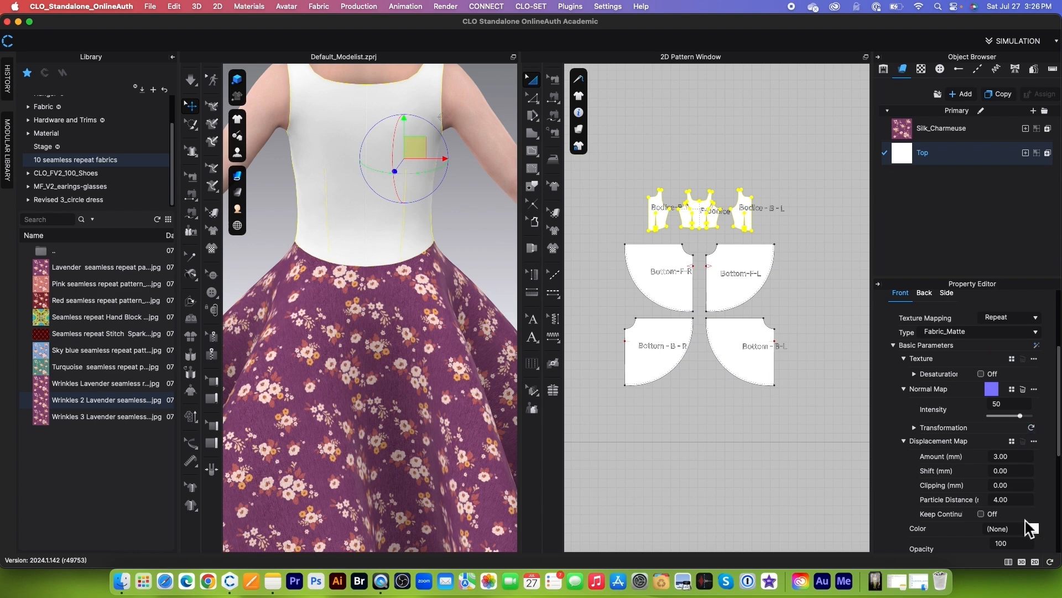
Step: Set the Top fabric's color to the plum shade 774371 and add that color to the palette
scroll(1027, 481, "down", 3)
left_click(1034, 463)
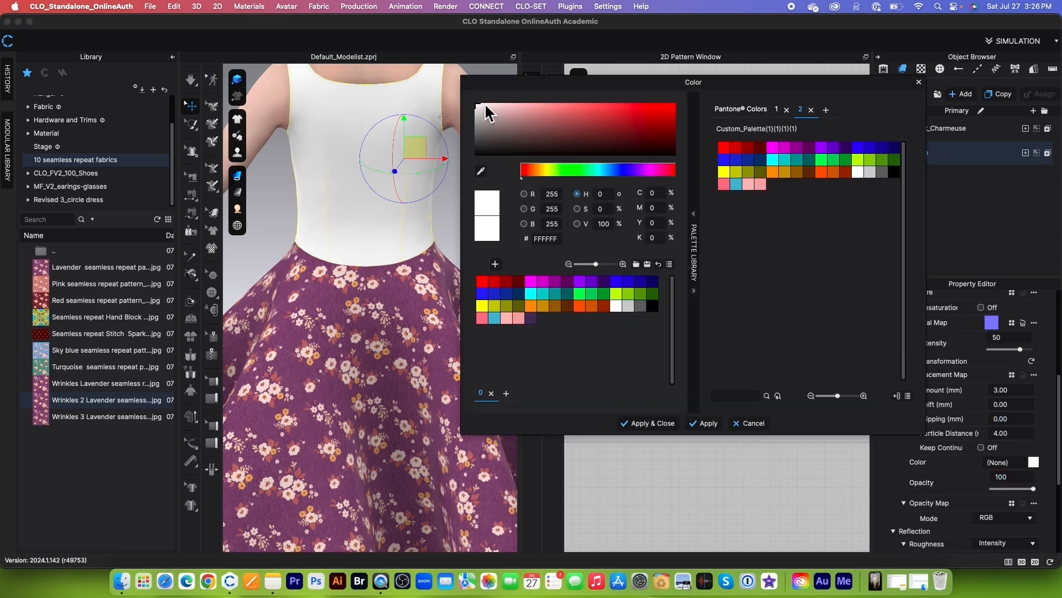
left_click_drag(485, 108, 594, 138)
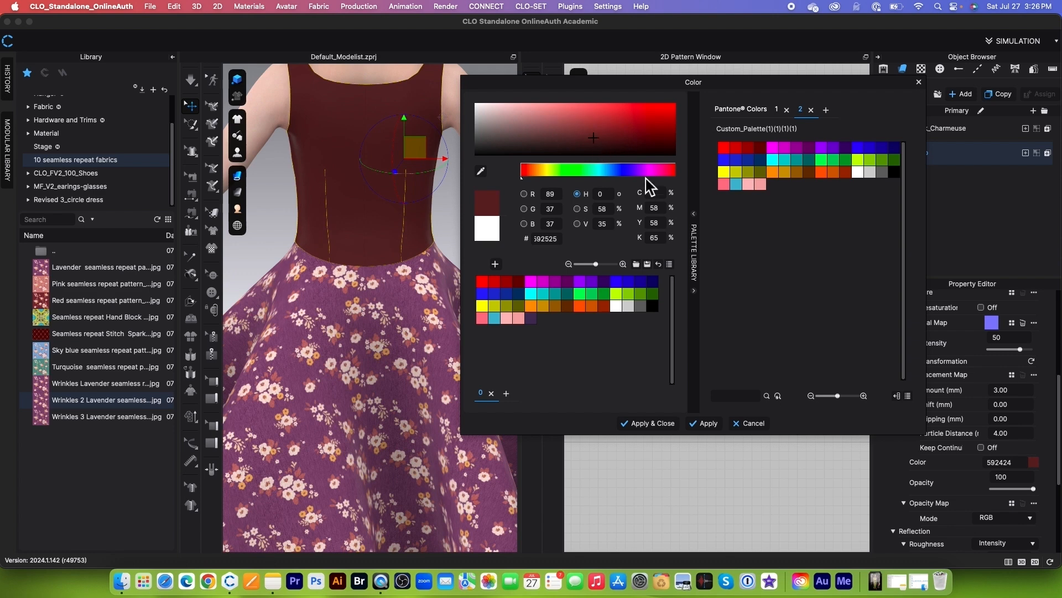
left_click(481, 172)
key("Escape")
left_click(586, 138)
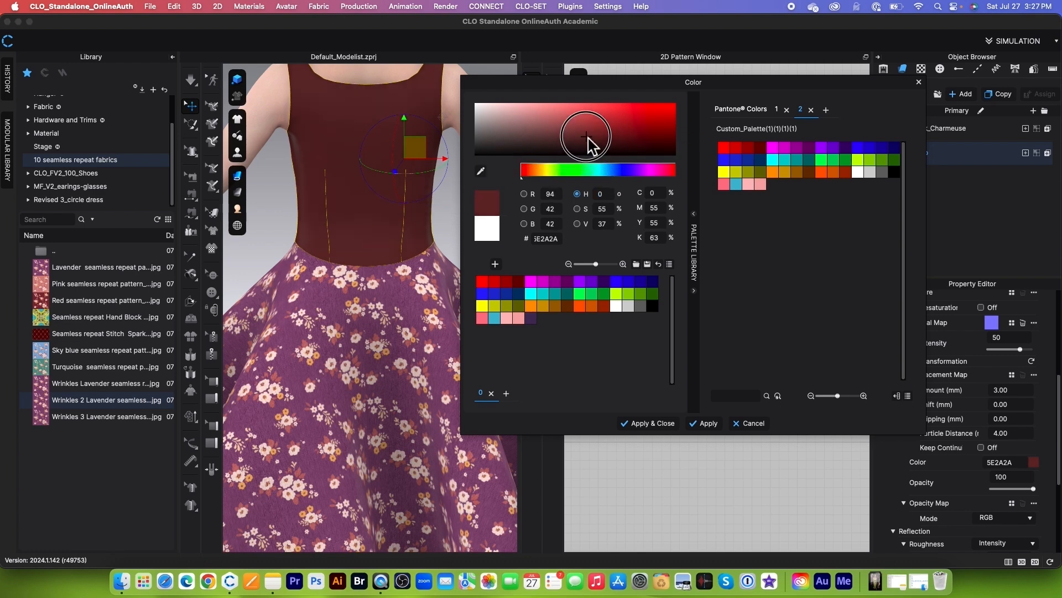
mouse_move(653, 170)
left_mouse_down()
mouse_move(629, 173)
mouse_move(655, 170)
left_mouse_up()
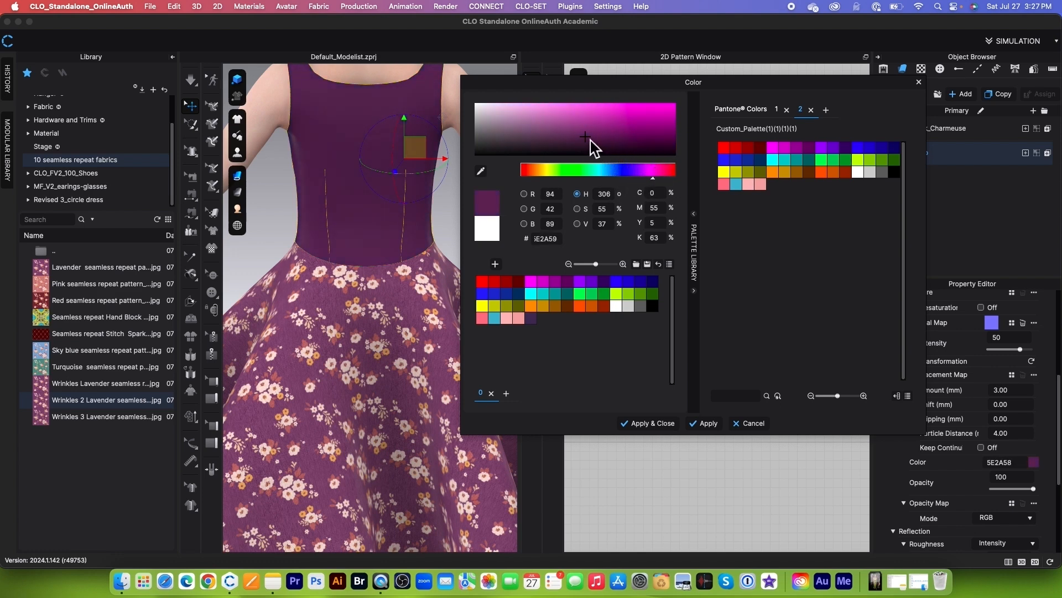
left_click_drag(591, 142, 564, 133)
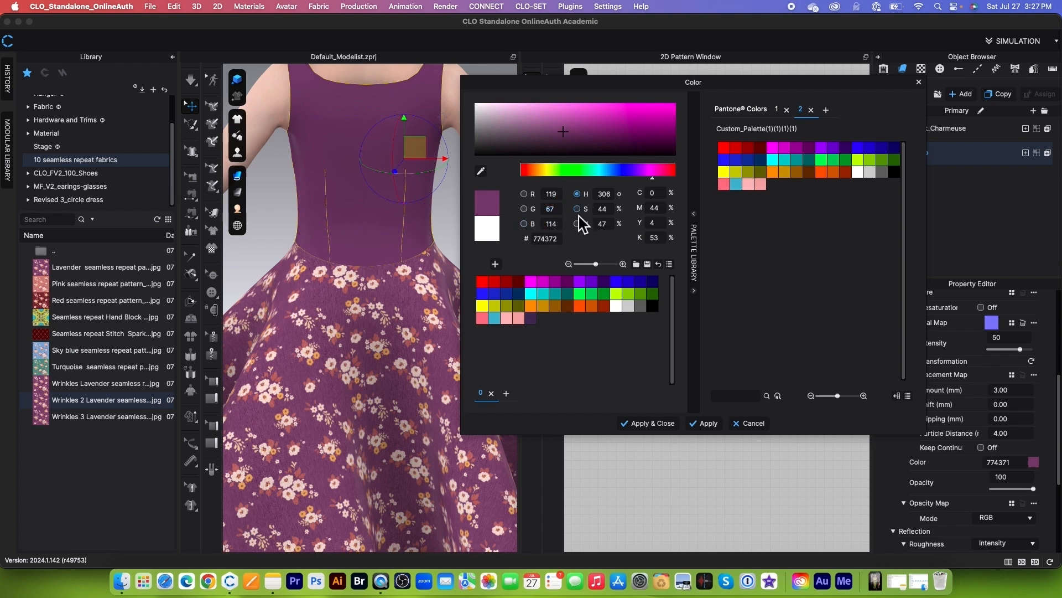
left_click(495, 265)
left_click(659, 427)
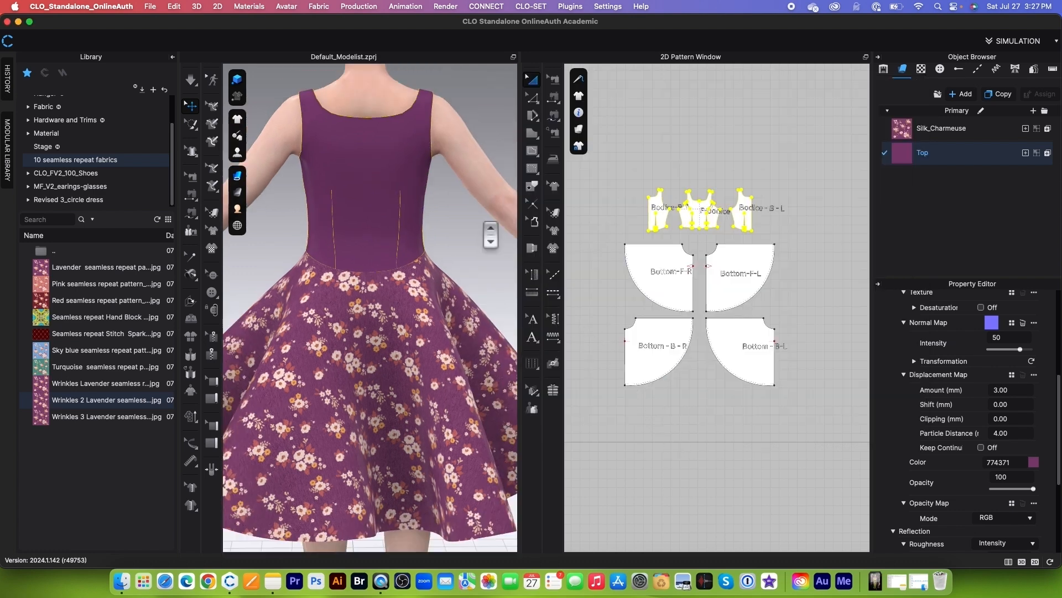